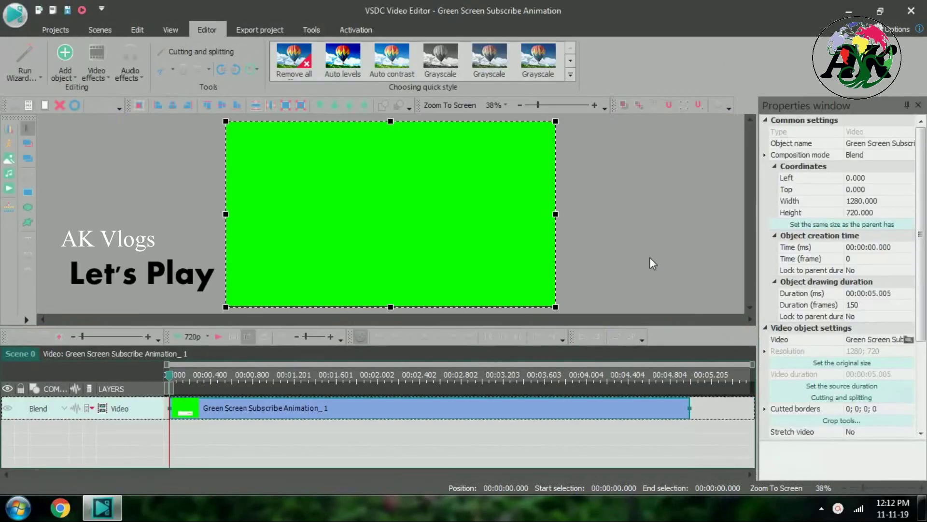
Step: Preview the green-screen subscribe clip and set its playback speed to 60%
click(219, 337)
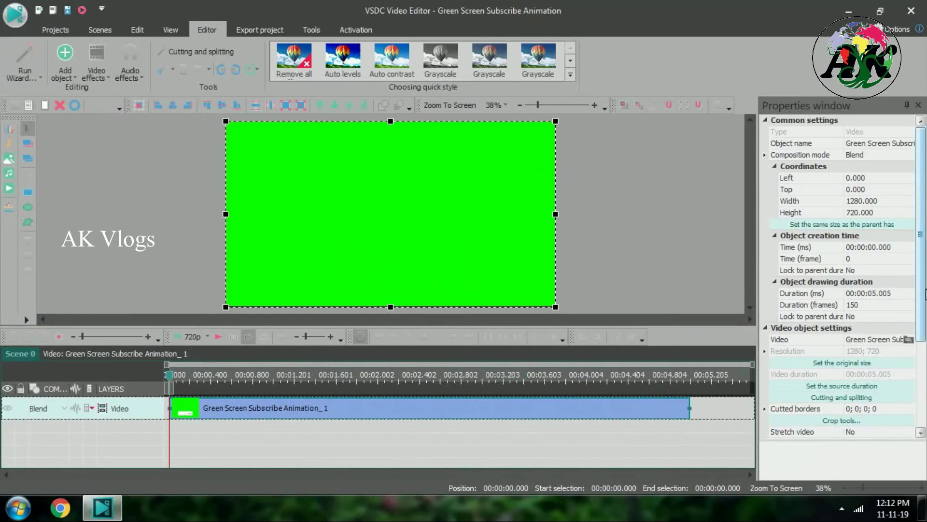
drag(923, 294, 924, 385)
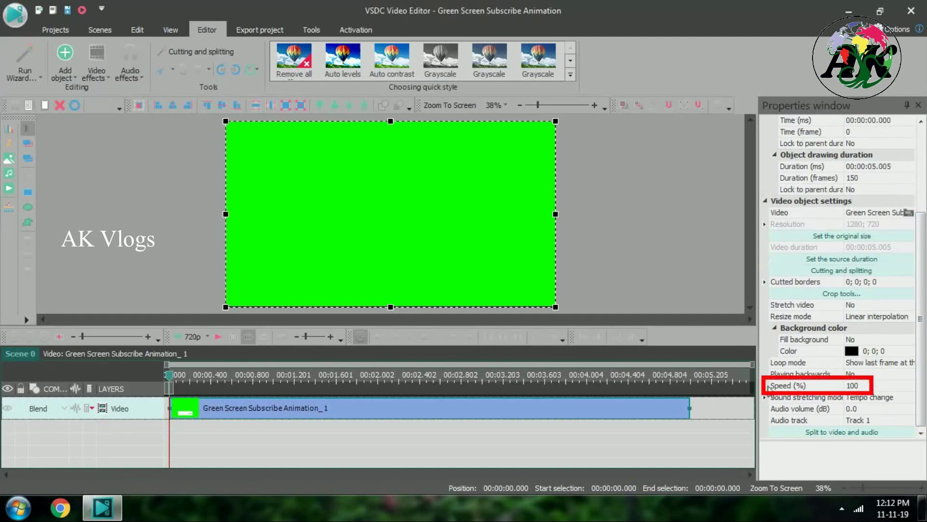
click(864, 386)
text(60)
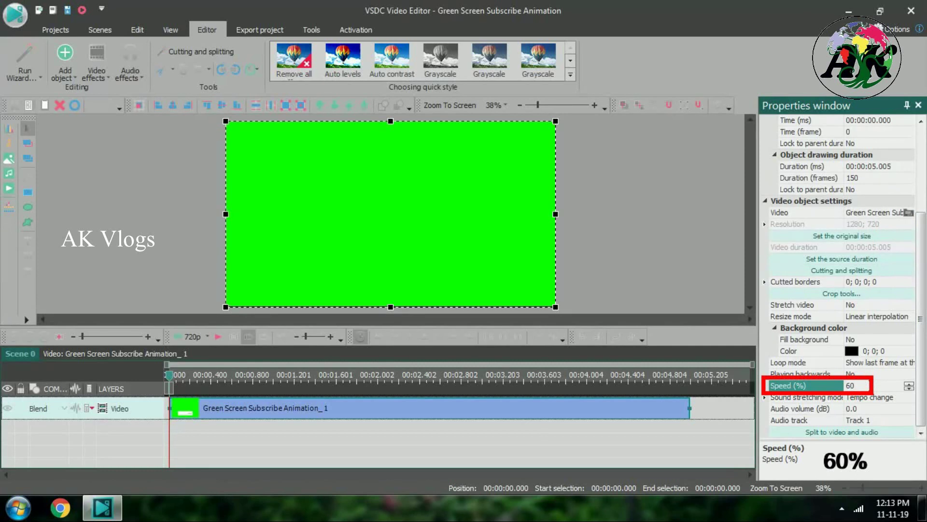
key(Return)
click(647, 245)
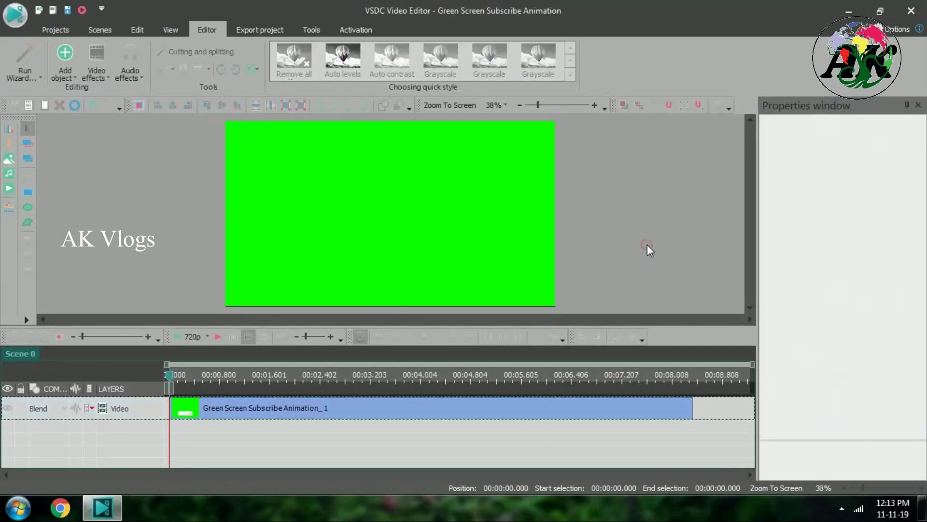
Step: Preview the slowed clip and place the timeline cursor at 00:00:01.501, where the white subscribe banner has risen into place
click(219, 336)
click(227, 377)
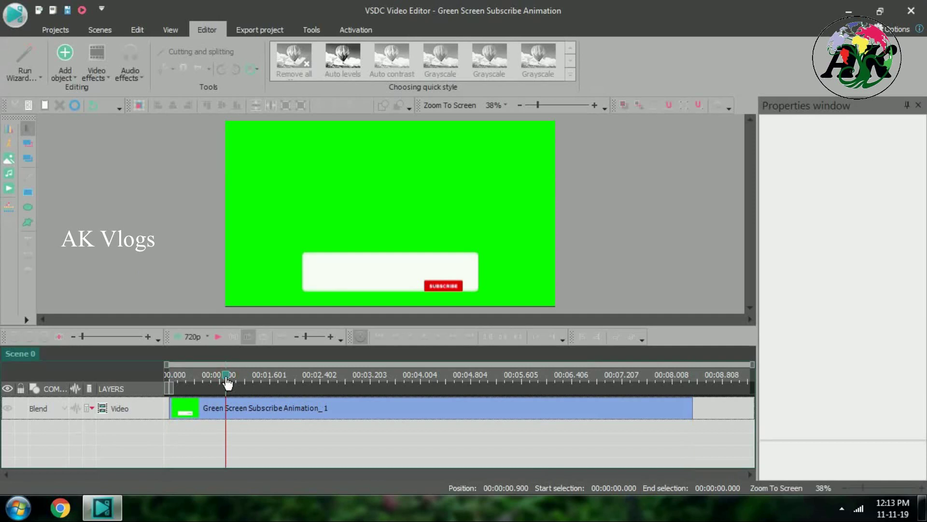
click(230, 377)
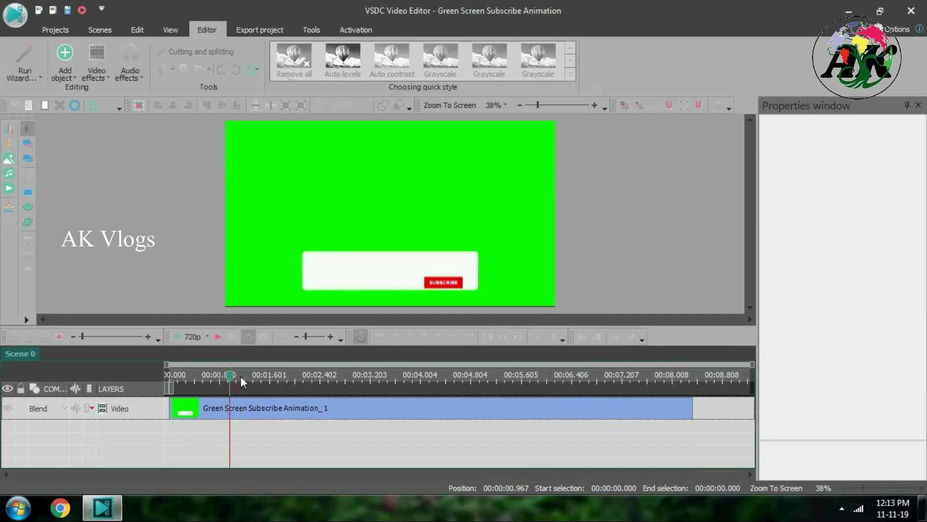
click(239, 377)
click(249, 377)
click(261, 377)
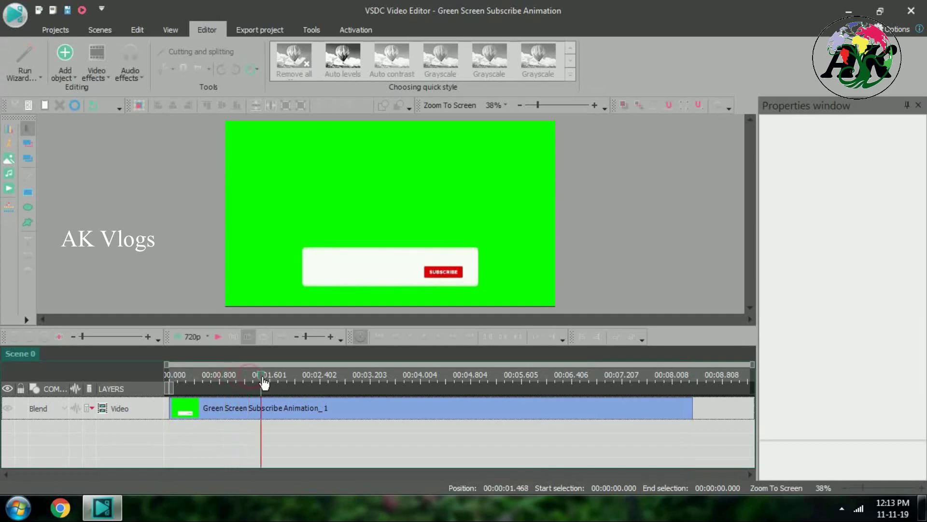
click(269, 376)
click(281, 377)
click(287, 377)
click(285, 377)
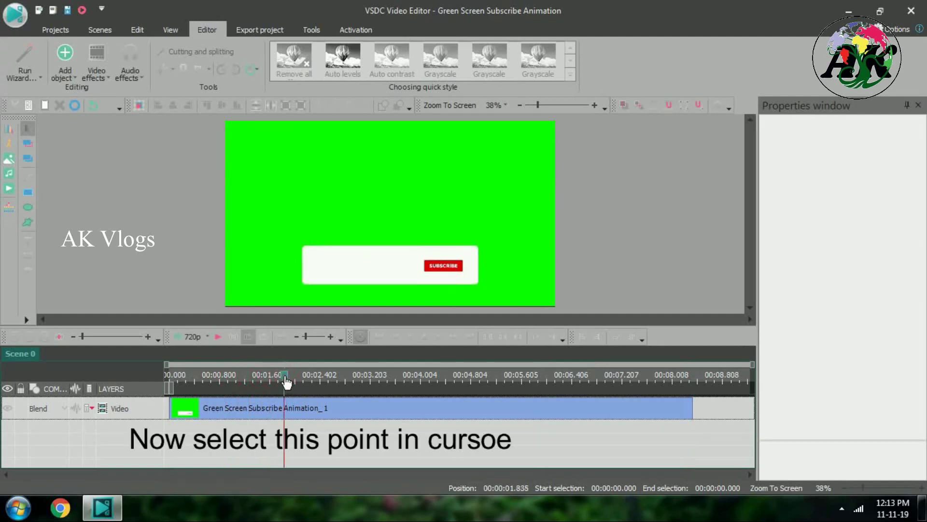
click(282, 378)
click(279, 379)
click(277, 377)
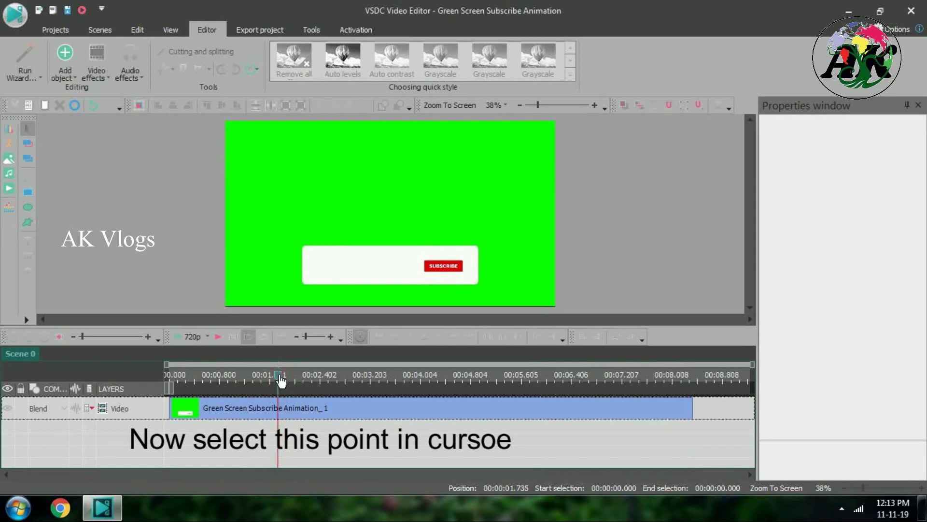
click(275, 380)
click(269, 380)
click(260, 379)
click(264, 380)
click(267, 379)
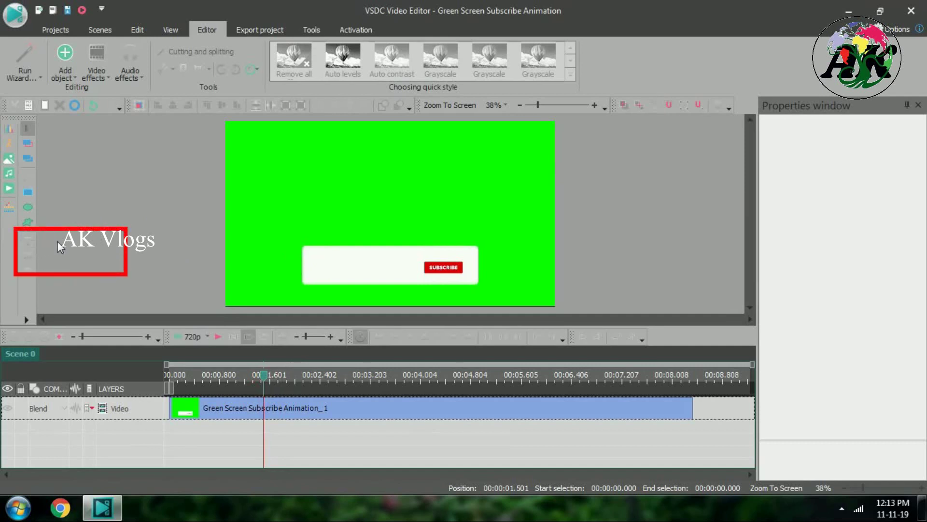
Step: Add a text object from the cursor position, about 316 by 74 in the upper part of the white banner, reading "AK Vlogs"
click(29, 242)
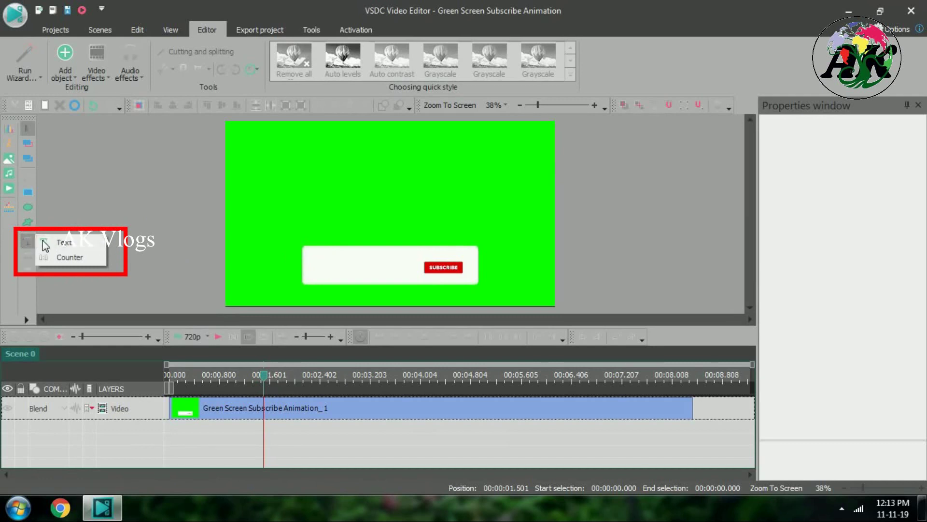
click(96, 240)
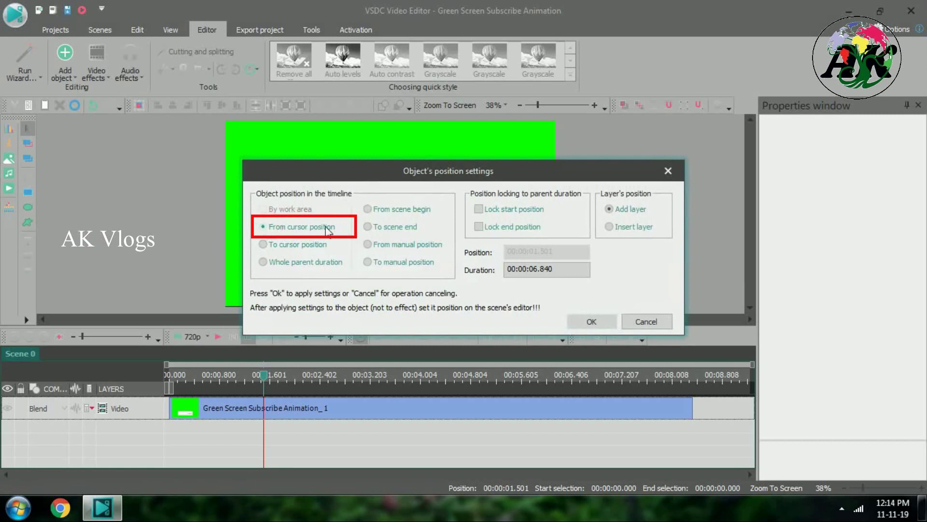
click(602, 318)
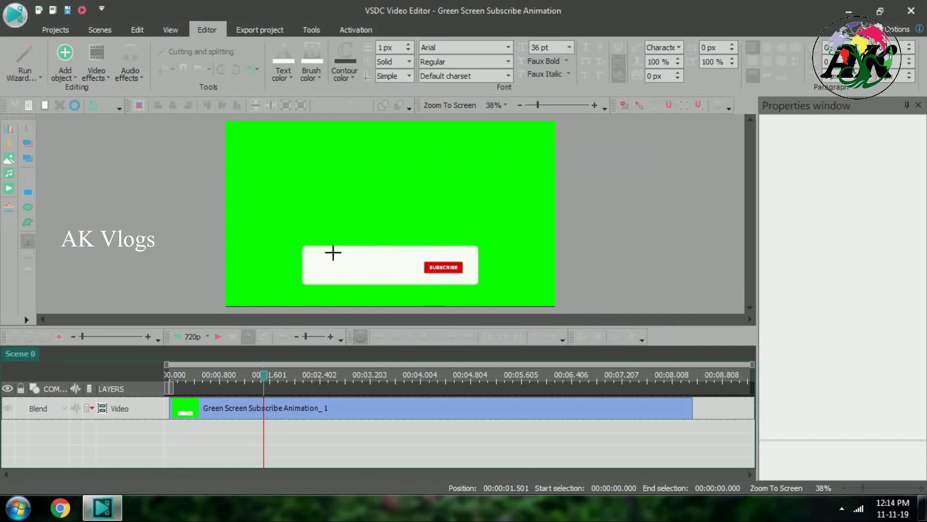
drag(335, 250, 417, 267)
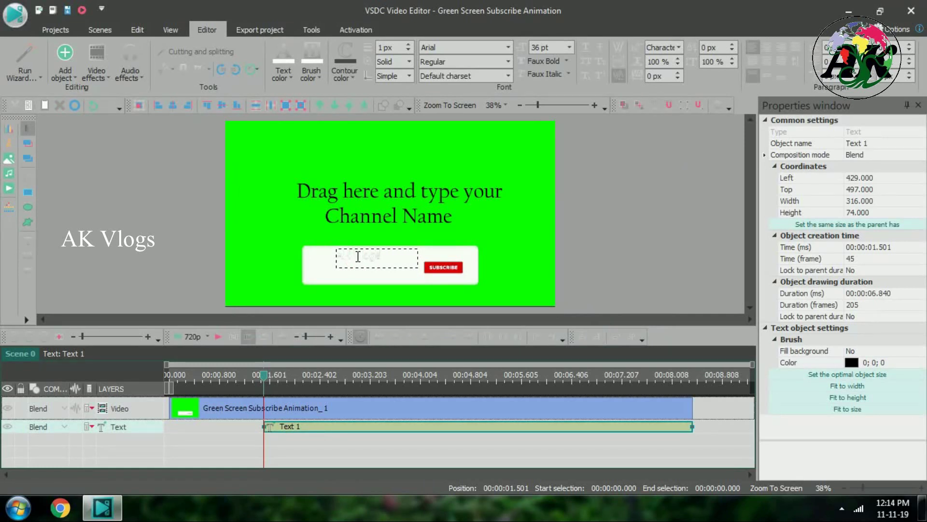
Step: Format the channel name text in black at 48 pt with the Bold faux weight
double_click(358, 256)
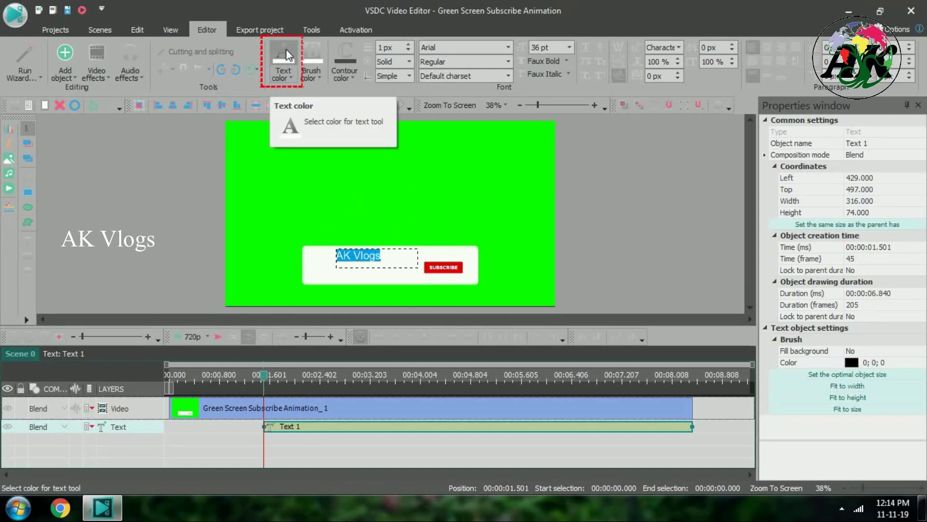
click(289, 74)
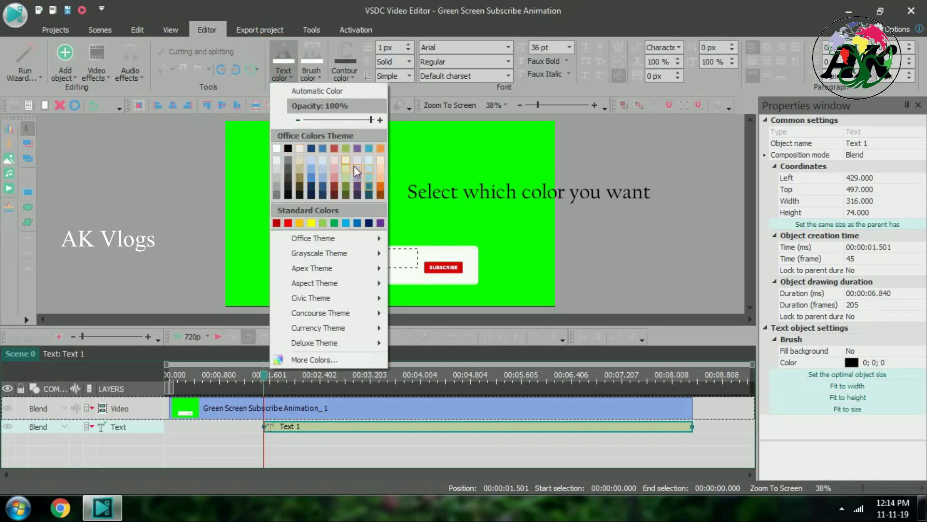
click(288, 147)
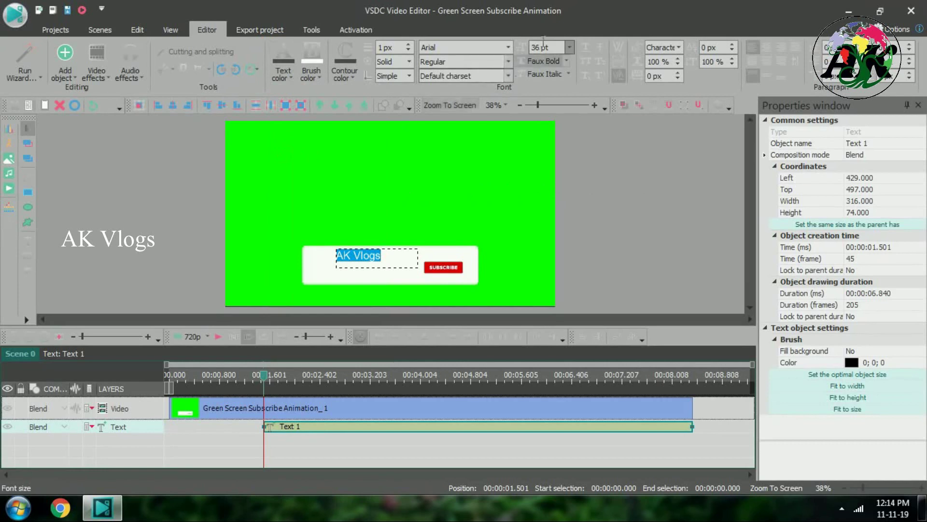
click(568, 48)
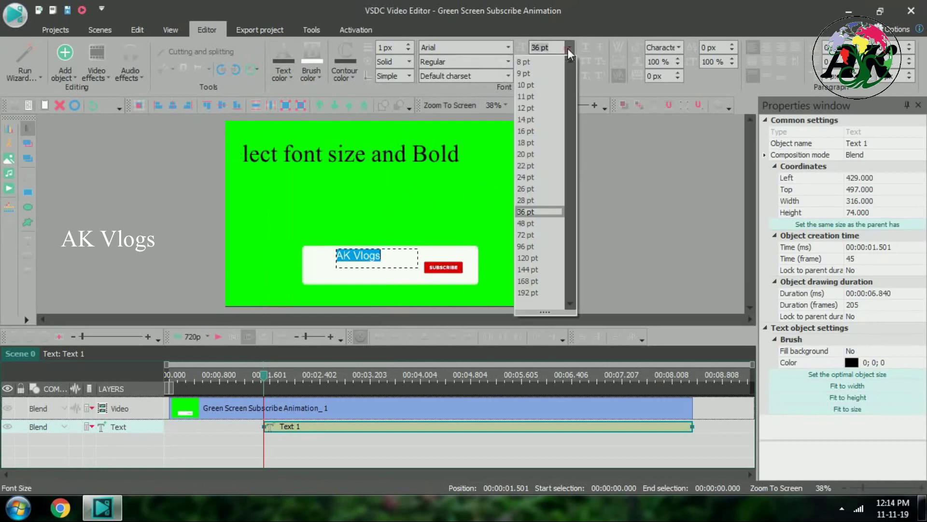
click(520, 224)
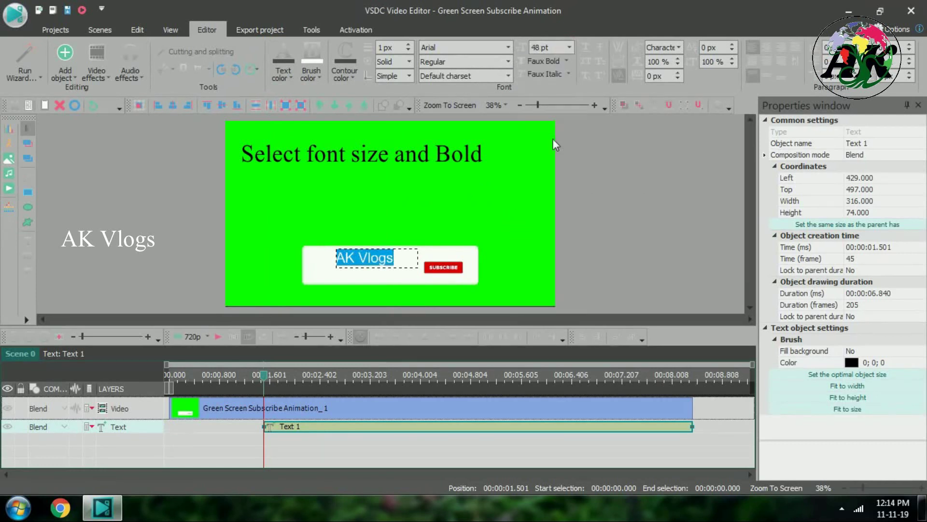
click(567, 60)
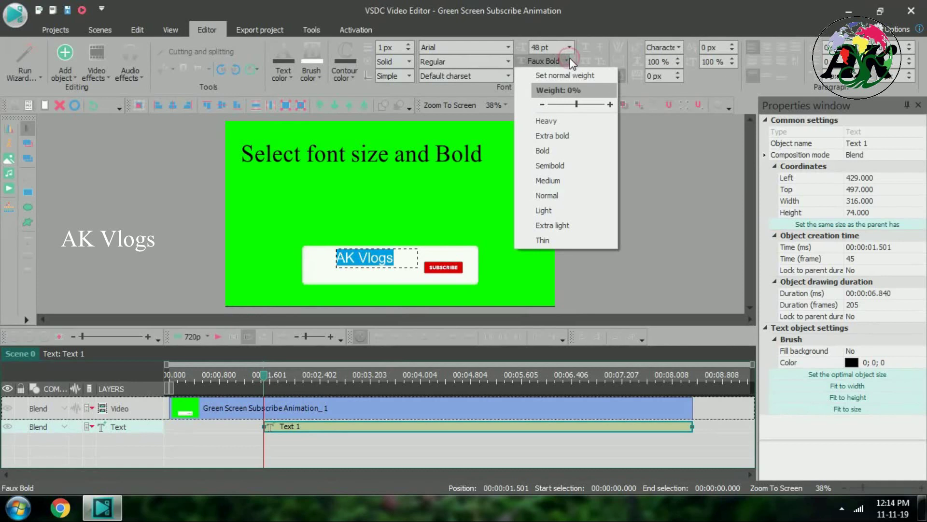
click(561, 150)
Step: Change the font of the "AK Vlogs" text to Times New Roman
click(509, 47)
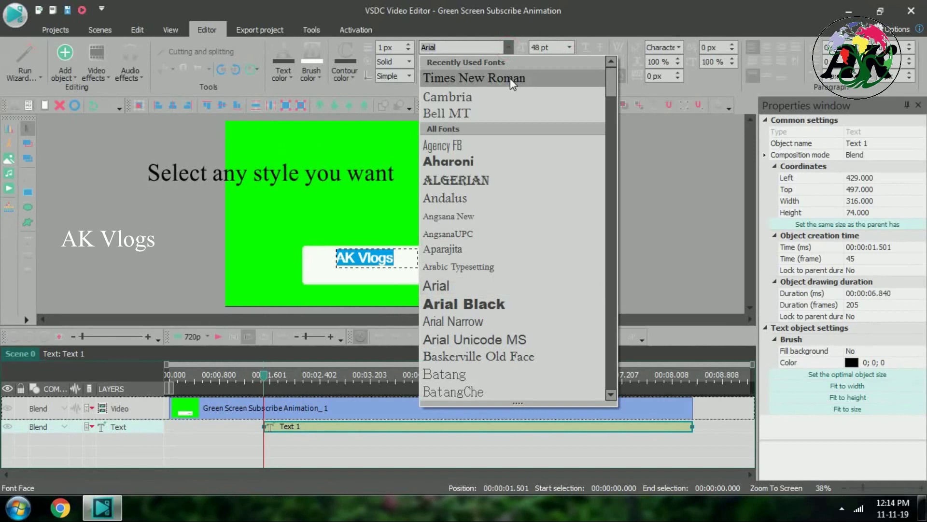
scroll(534, 280, down, 5)
scroll(535, 282, down, 5)
scroll(533, 278, up, 10)
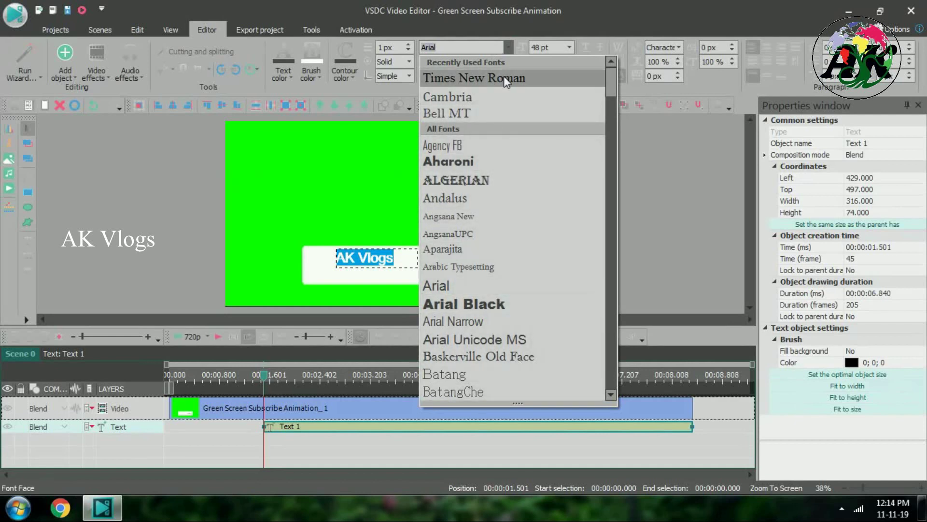
click(503, 77)
click(625, 251)
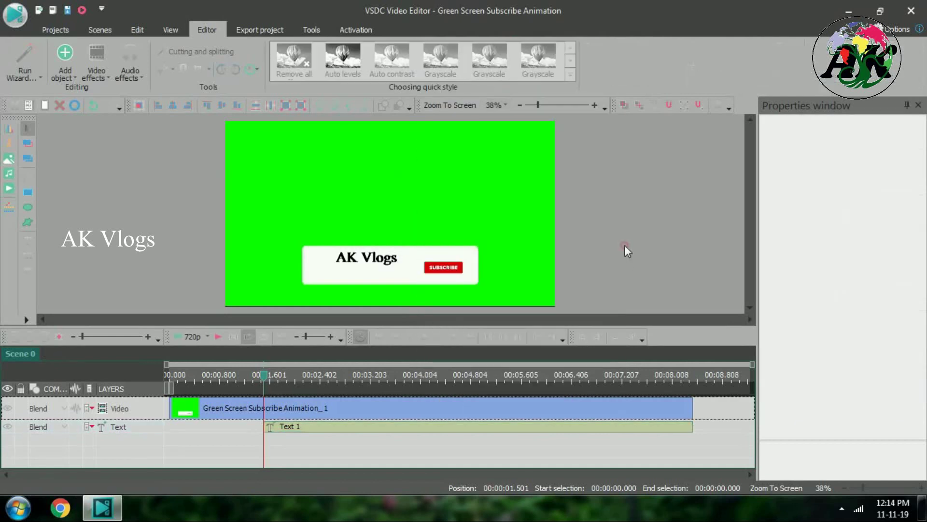
Step: Move the "AK Vlogs" text to about 481 left and 485 top, near the banner's upper edge
click(366, 259)
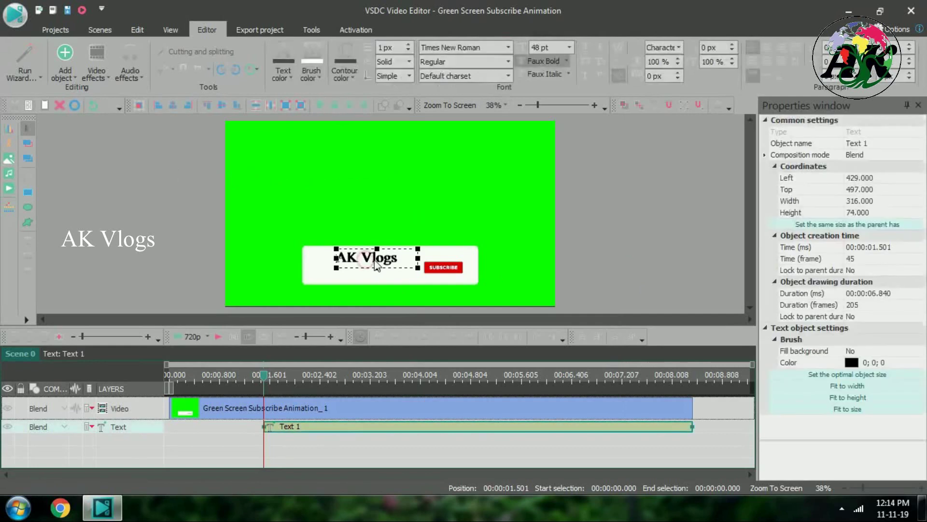
drag(376, 259, 390, 257)
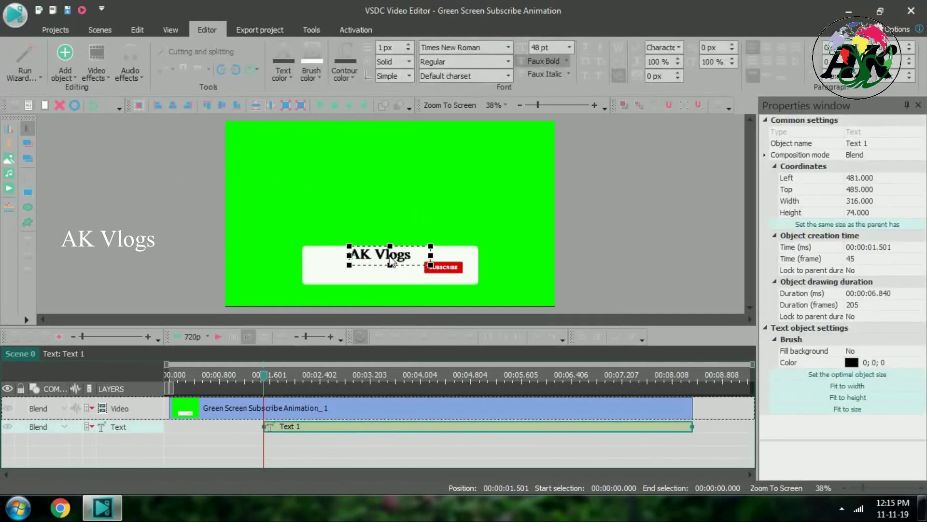
click(628, 224)
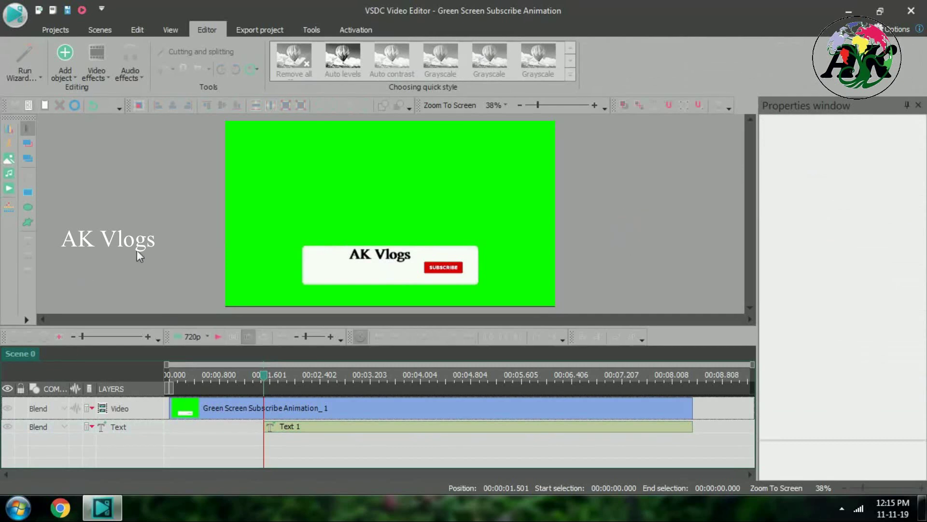
Step: Add a second text object from the cursor position, about 345 by 71 below the channel name, reading "Learn Everything"
click(29, 241)
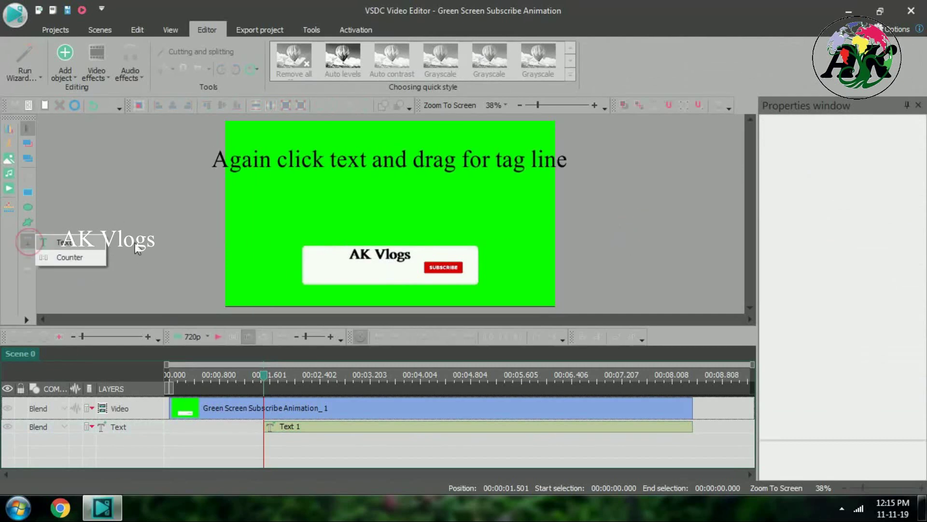
click(66, 242)
click(291, 231)
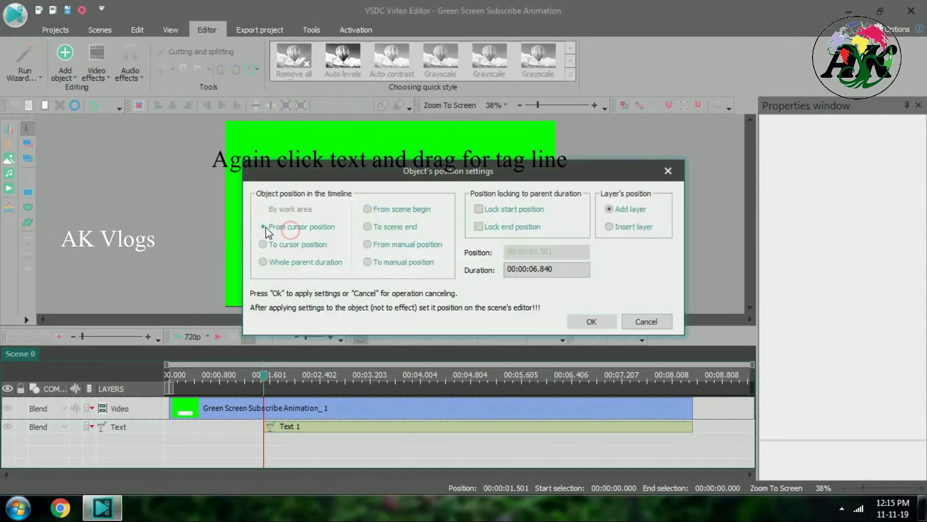
click(584, 321)
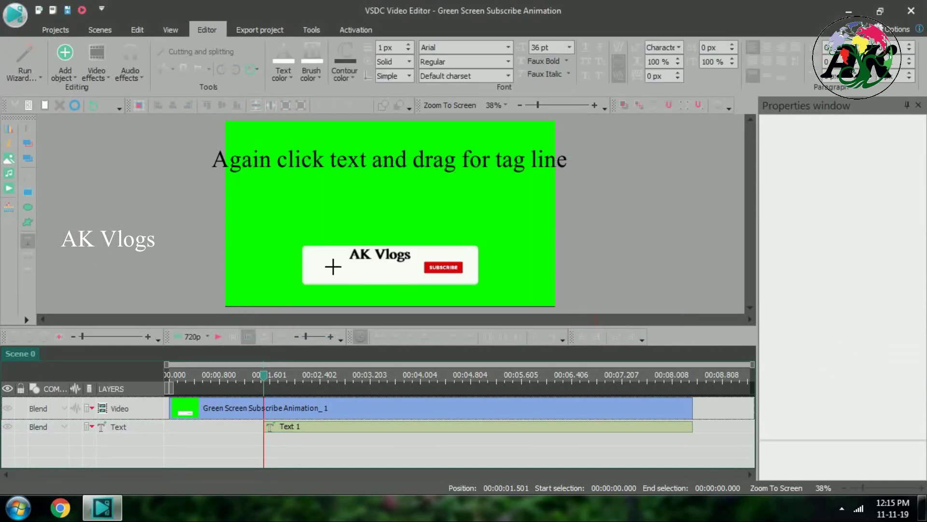
drag(332, 264, 422, 283)
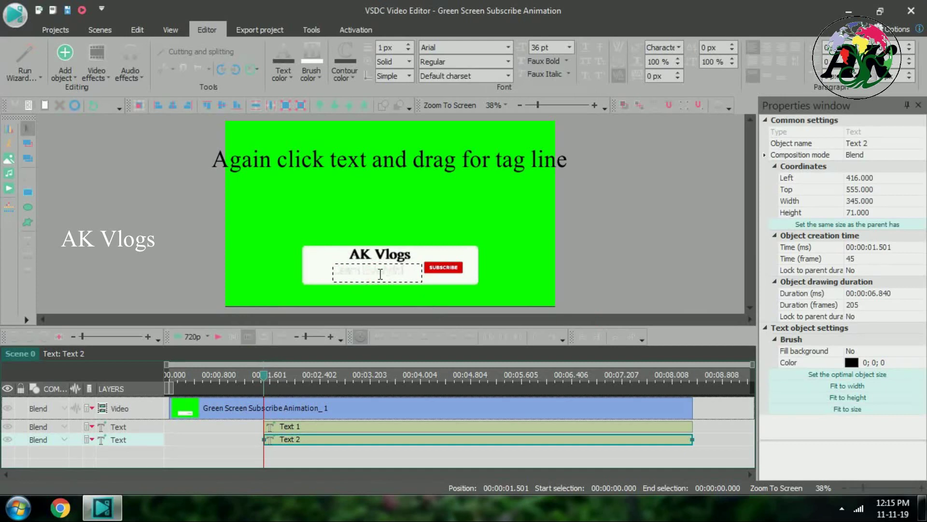
Step: Color the "Learn Everything" tagline text black
double_click(380, 273)
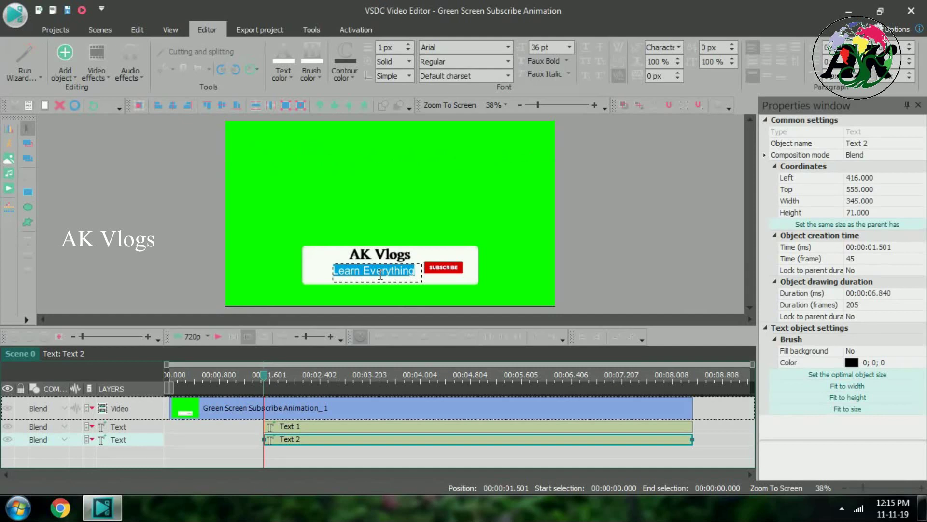
click(288, 72)
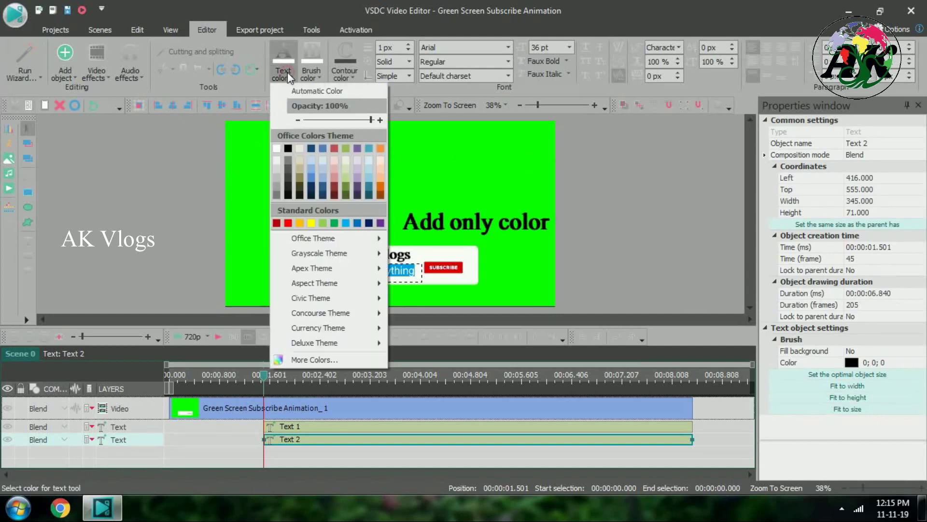
click(291, 146)
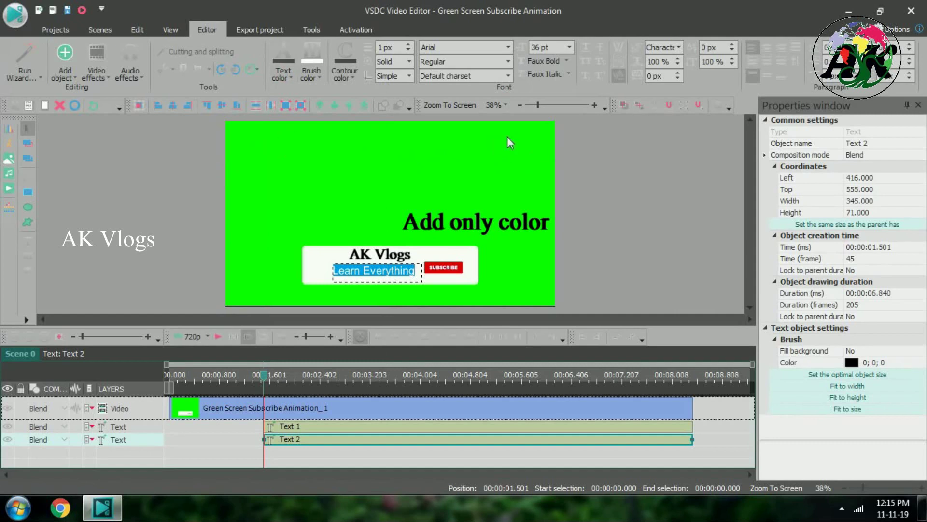
click(634, 200)
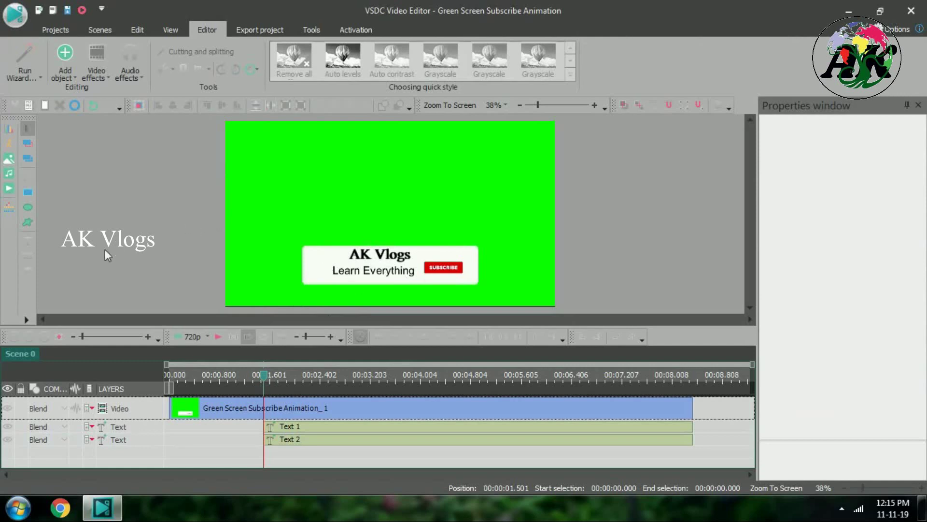
Step: Insert the AK Logo image on a new layer, starting from the cursor position
click(9, 160)
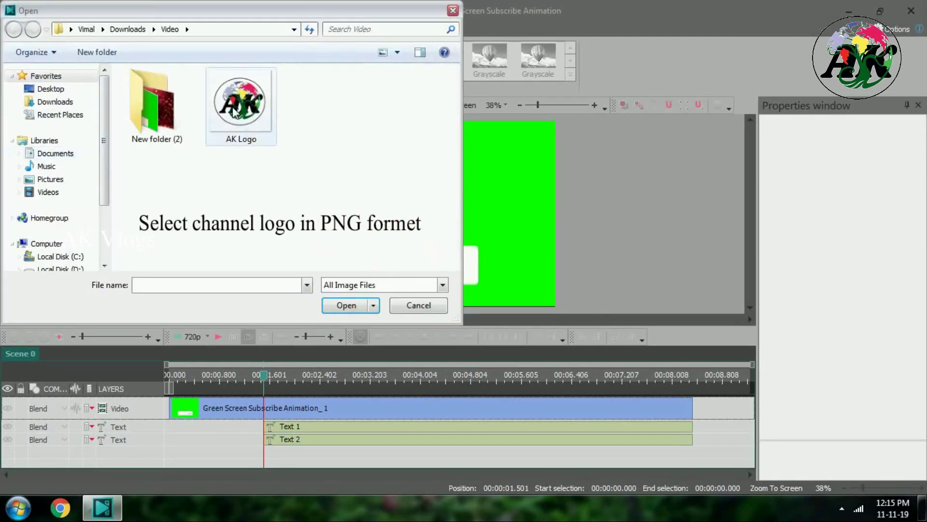
click(233, 112)
click(363, 307)
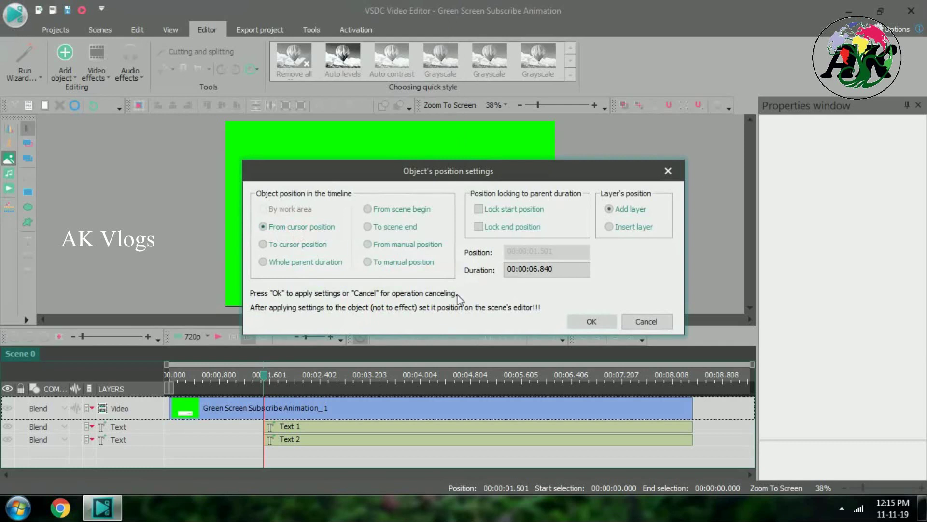
click(593, 324)
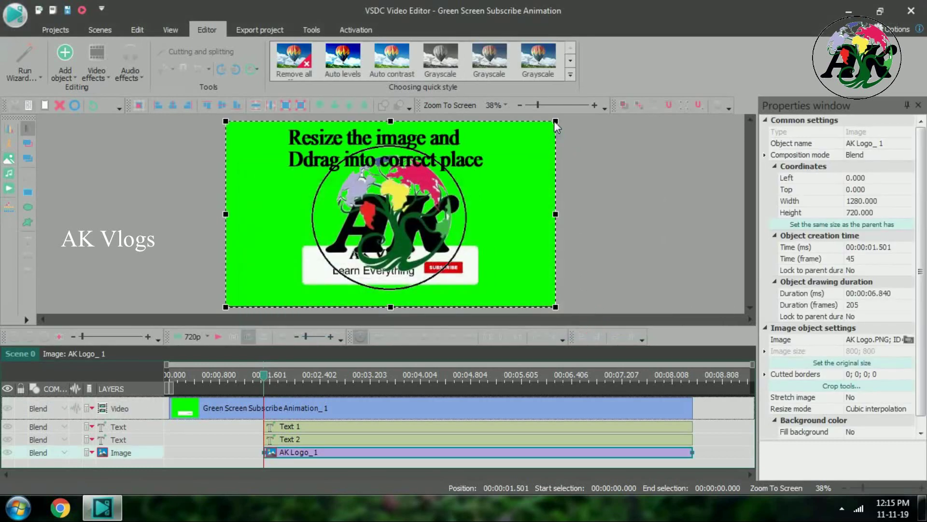
Step: Shrink the logo to about 218 by 155, placed at about 266 left and 479 top at the banner's left end
drag(555, 119, 328, 262)
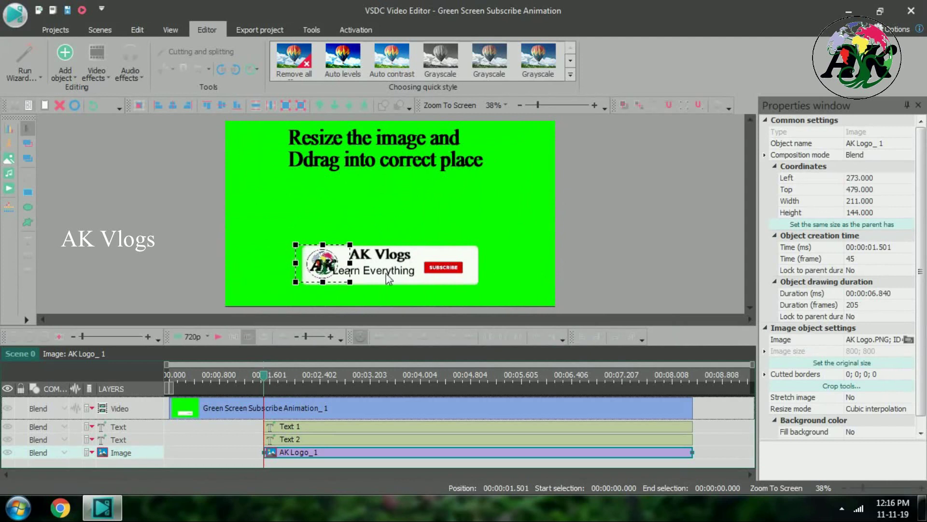
drag(295, 282, 294, 284)
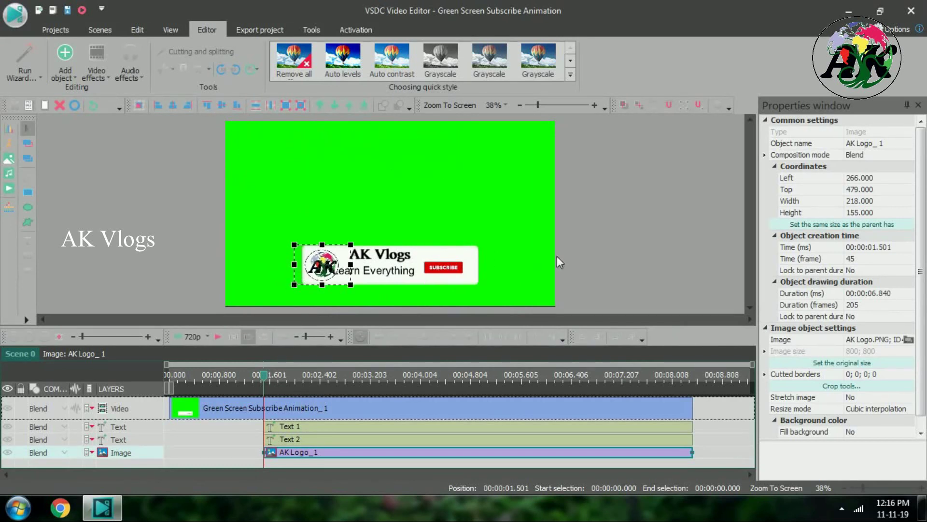
click(620, 215)
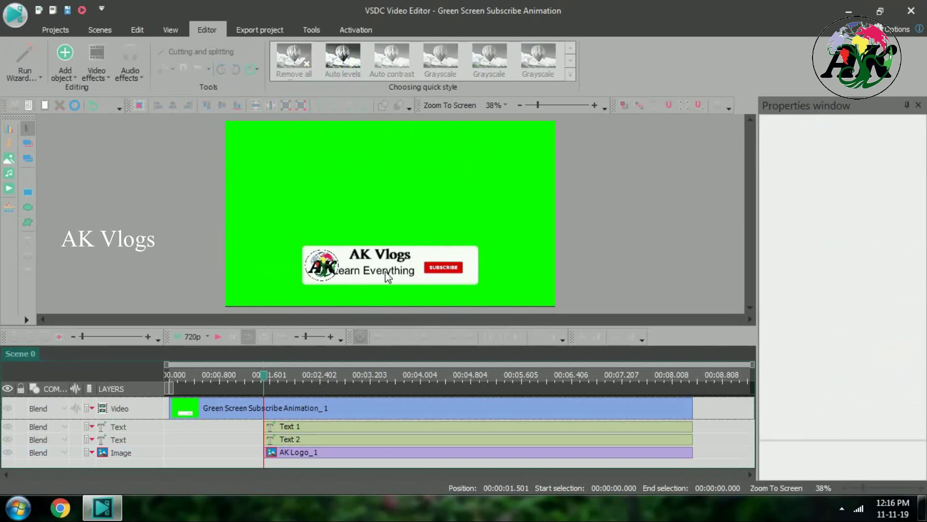
Step: Move the "Learn Everything" text clear of the logo, to about 445 left and 571 top
click(385, 272)
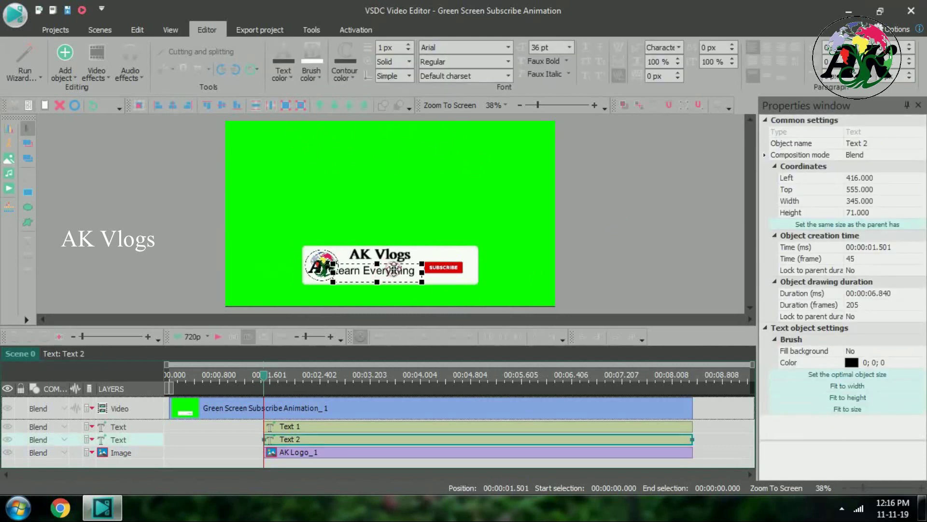
mouse_move(394, 267)
mouse_down()
mouse_move(388, 275)
mouse_move(401, 274)
mouse_up()
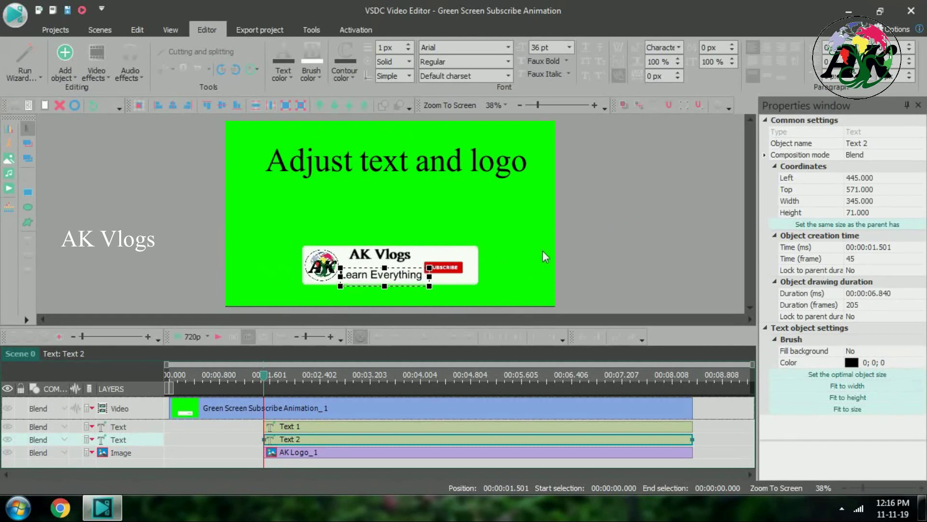
click(620, 225)
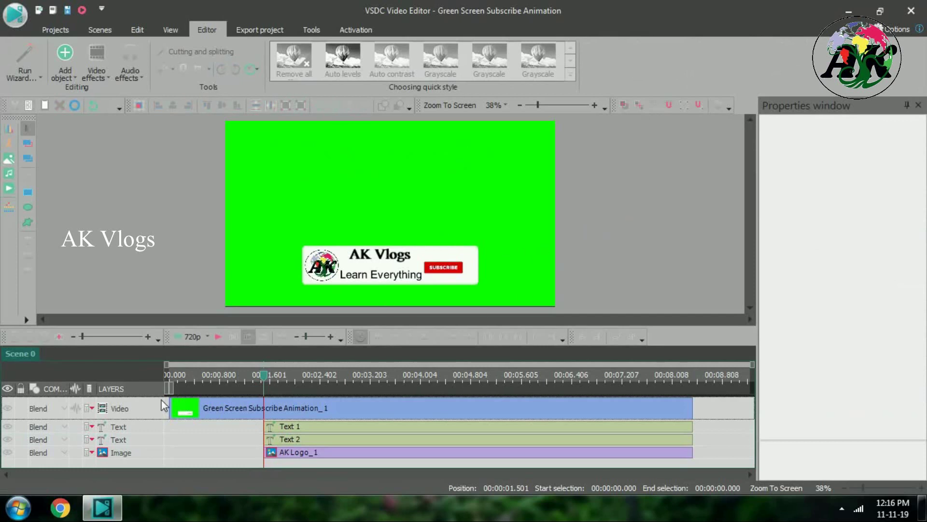
Step: Play the animation from its start and set the timeline cursor to about 00:00:06.940, where the banner begins to leave
click(173, 375)
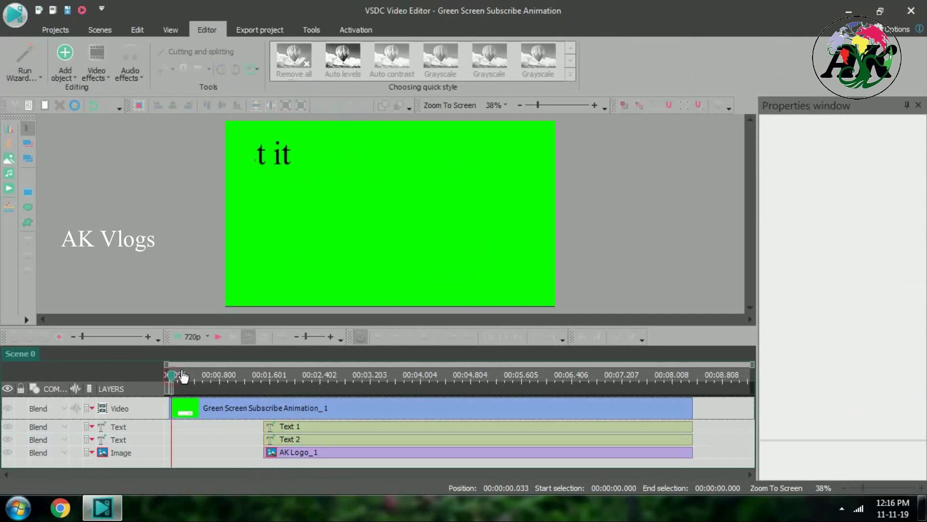
click(218, 335)
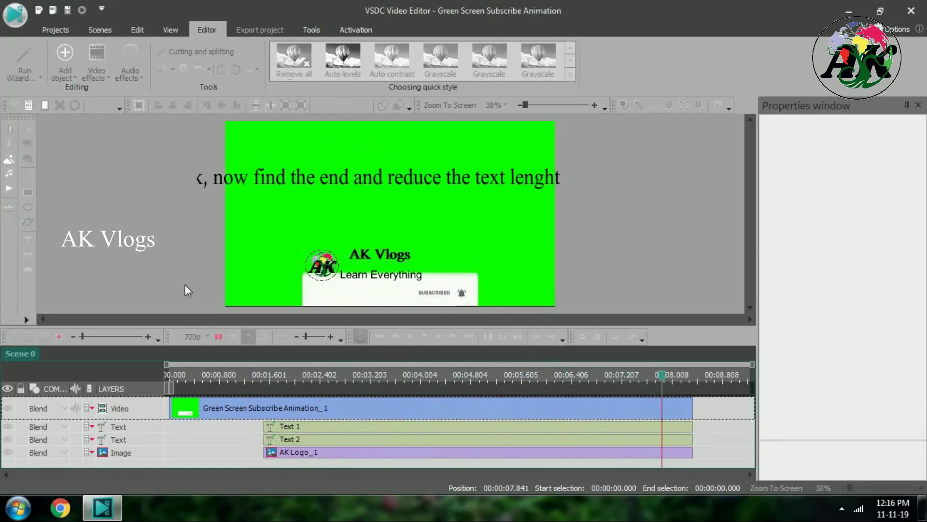
click(587, 378)
click(597, 378)
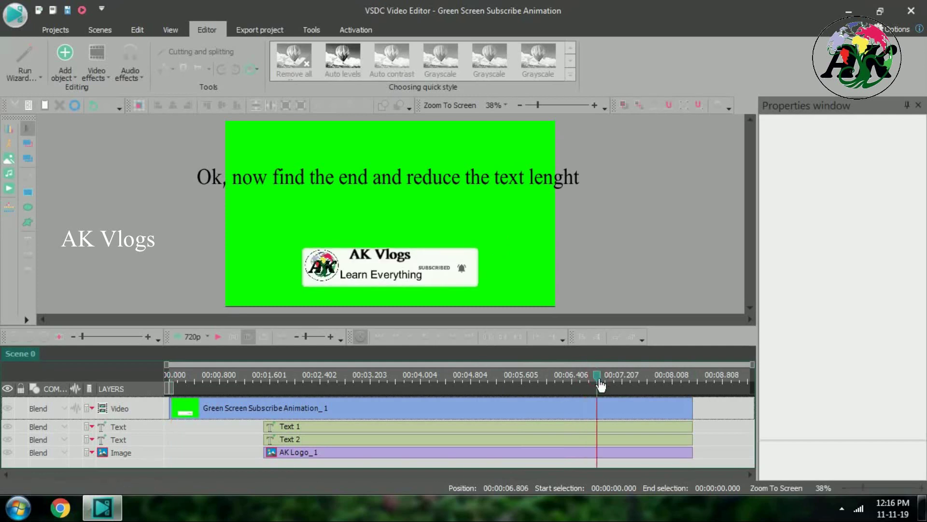
drag(601, 381, 607, 379)
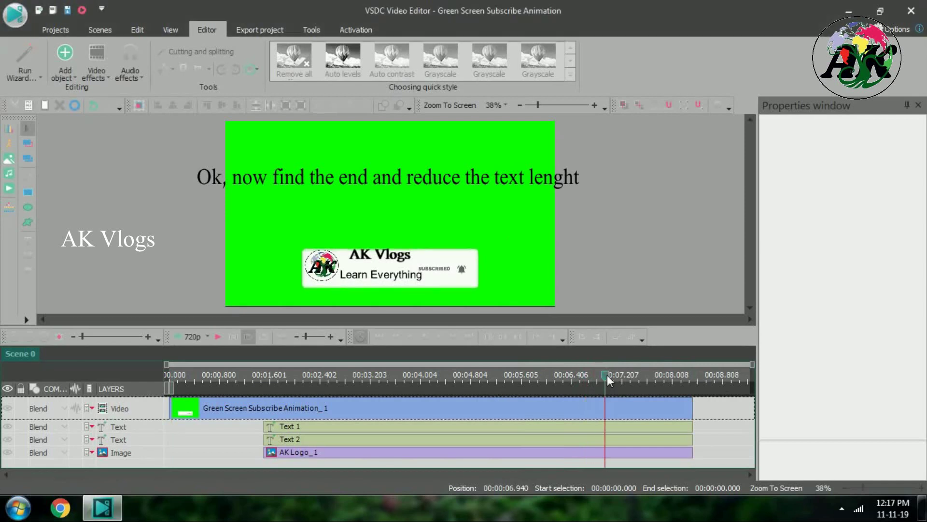
Step: Shorten the Text 1, Text 2 and AK Logo layers on the timeline to end at the cursor, at about 00:00:06.940
click(667, 428)
drag(692, 425, 607, 429)
click(640, 442)
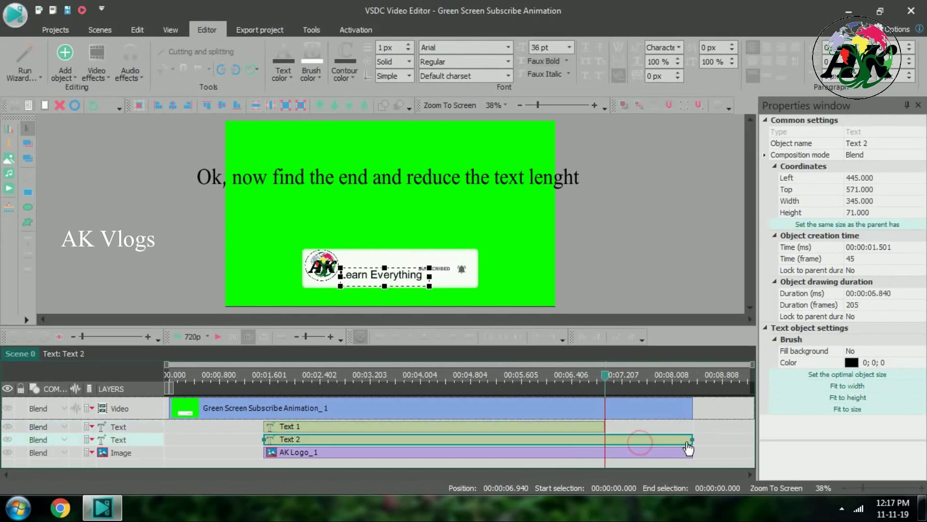
drag(692, 440, 604, 448)
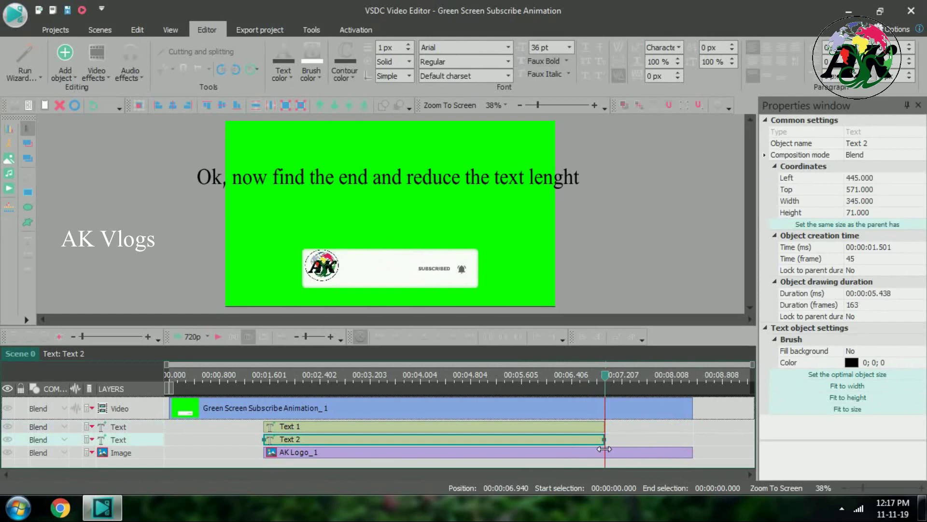
click(635, 453)
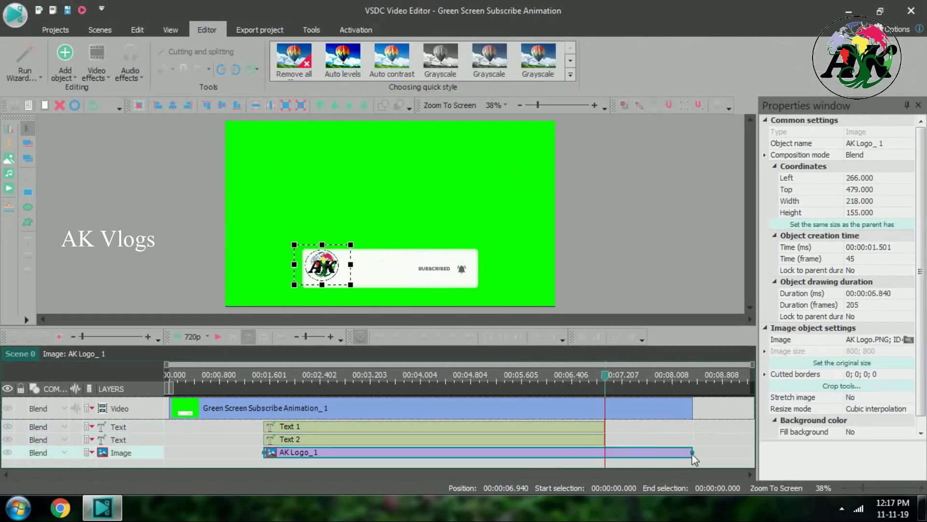
drag(691, 453, 607, 459)
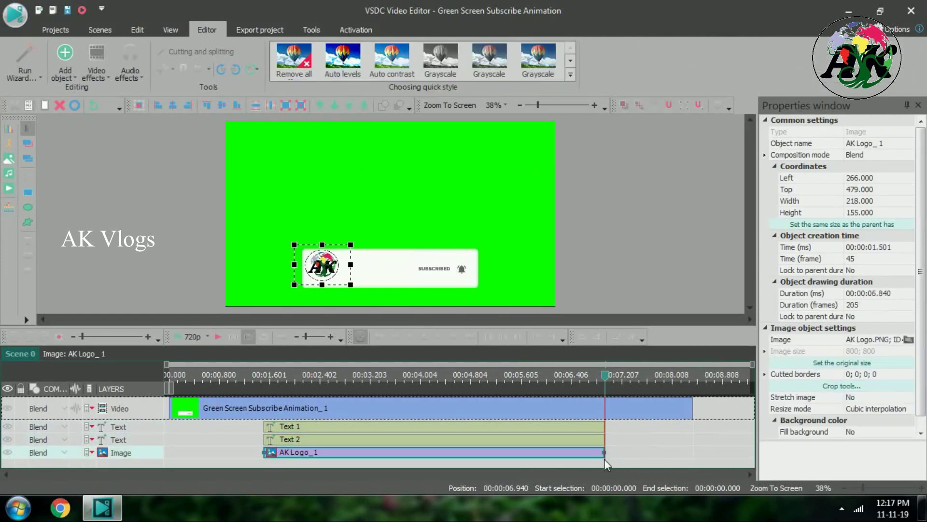
Step: Preview the trimmed animation from near its start
click(627, 270)
click(179, 376)
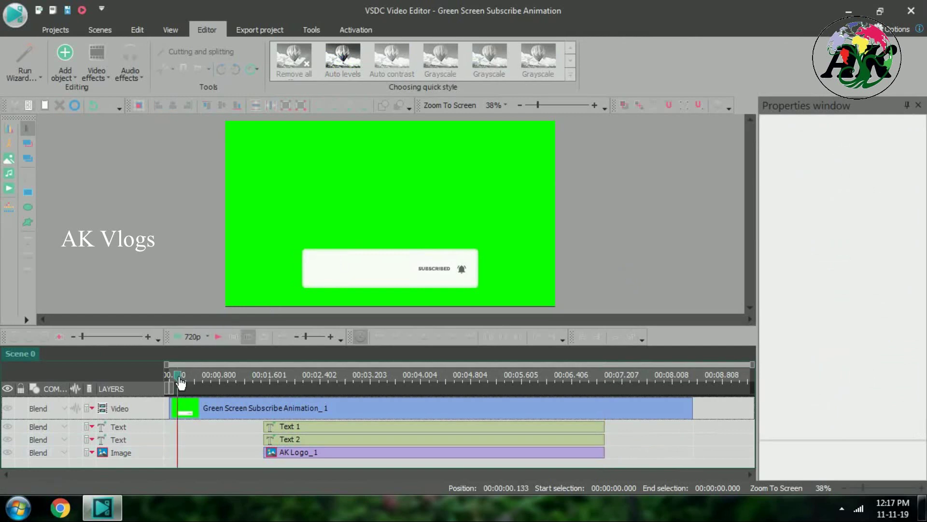
click(216, 338)
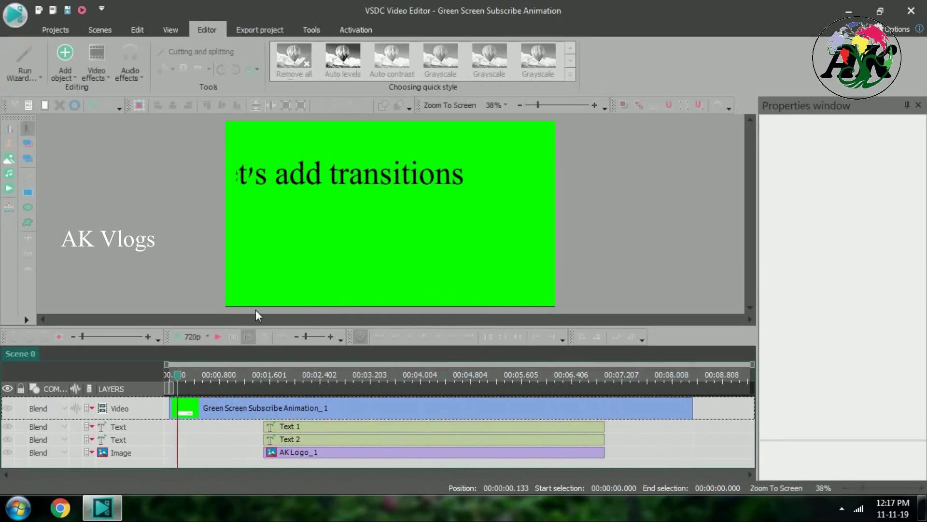
Step: Set the timeline cursor to the text's start at 00:00:01.501 and add a Push transition at the beginning of Text 1
click(262, 379)
click(264, 381)
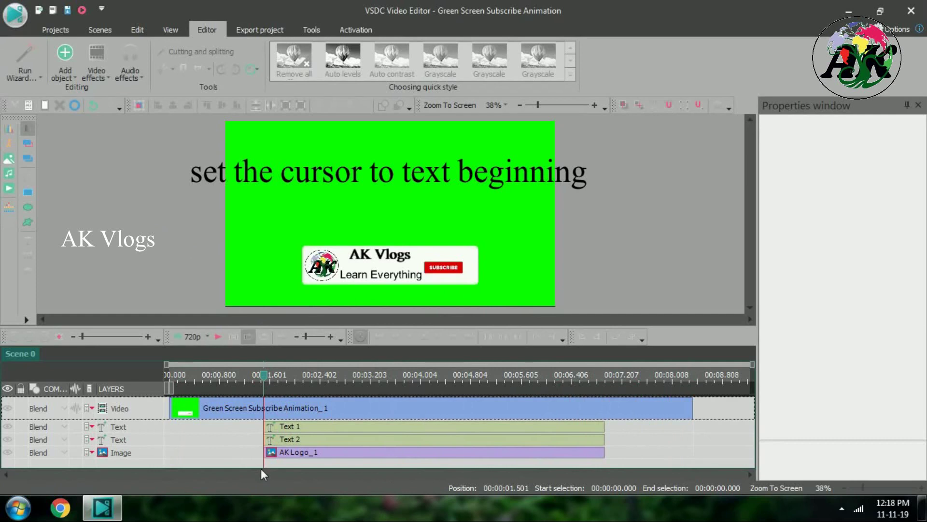
click(304, 429)
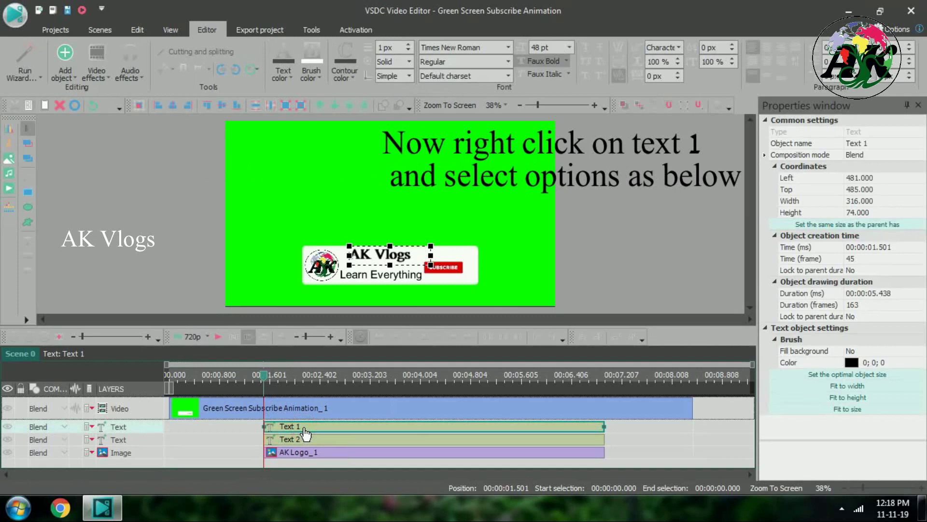
right_click(304, 429)
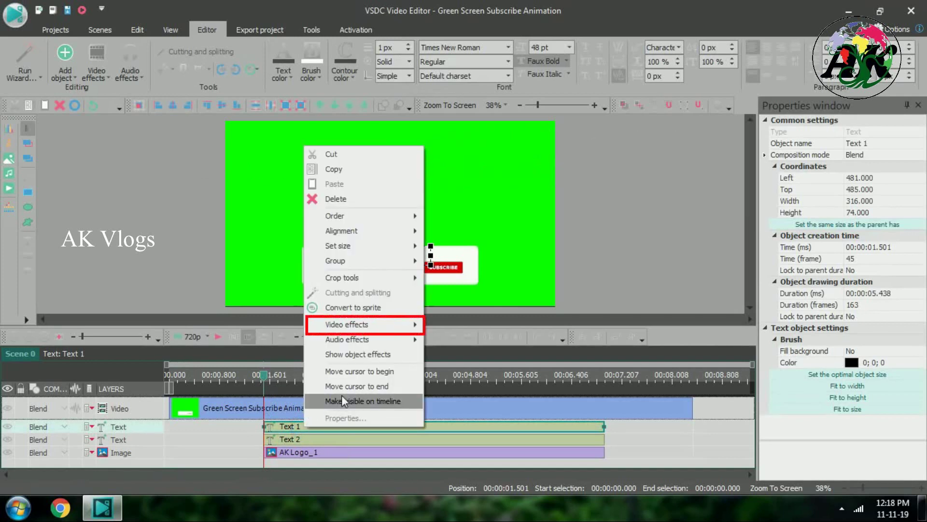
mouse_move(354, 328)
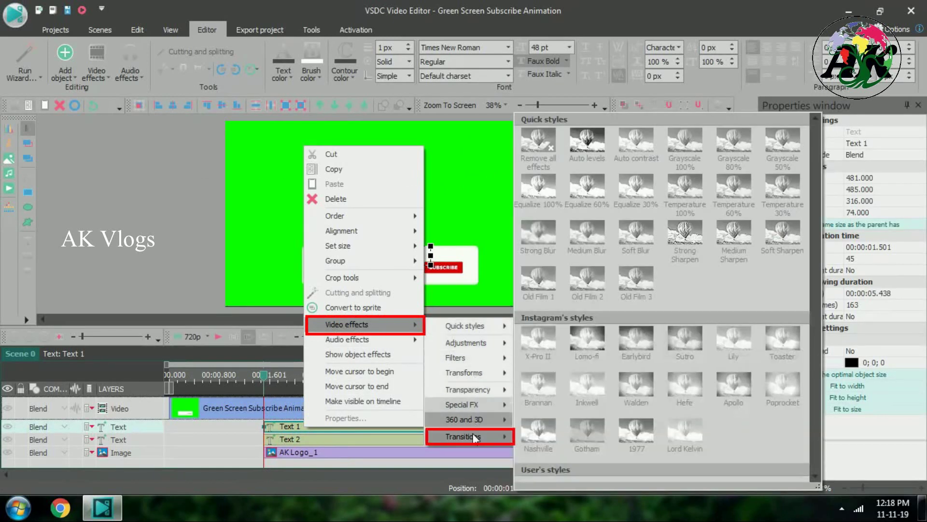
mouse_move(474, 442)
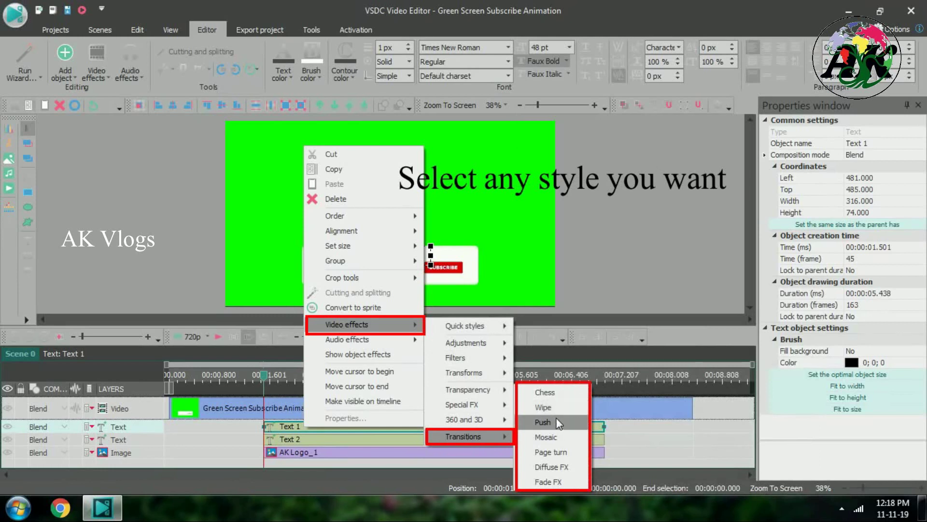
click(567, 422)
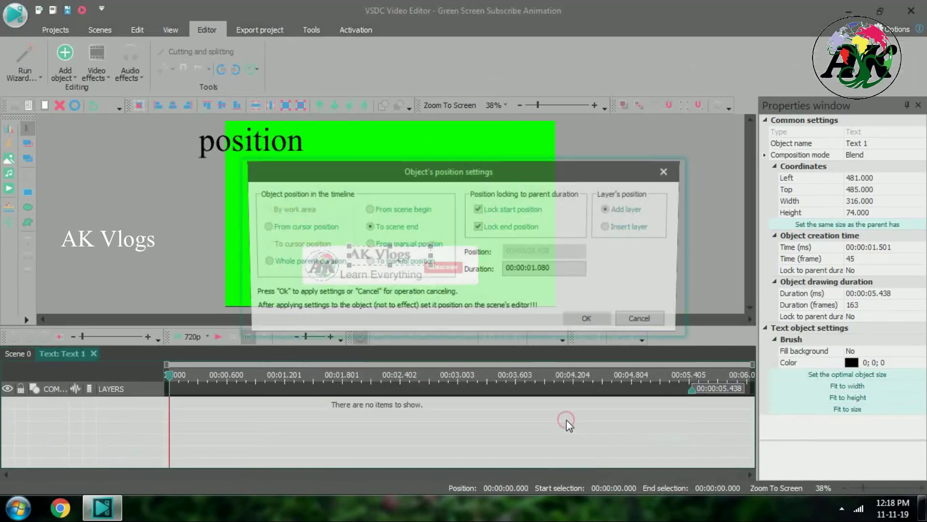
click(594, 322)
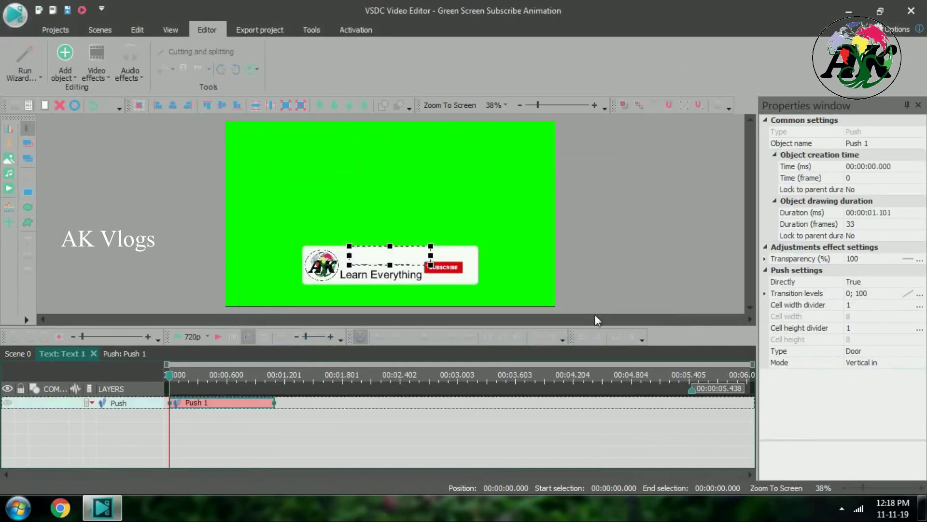
click(374, 443)
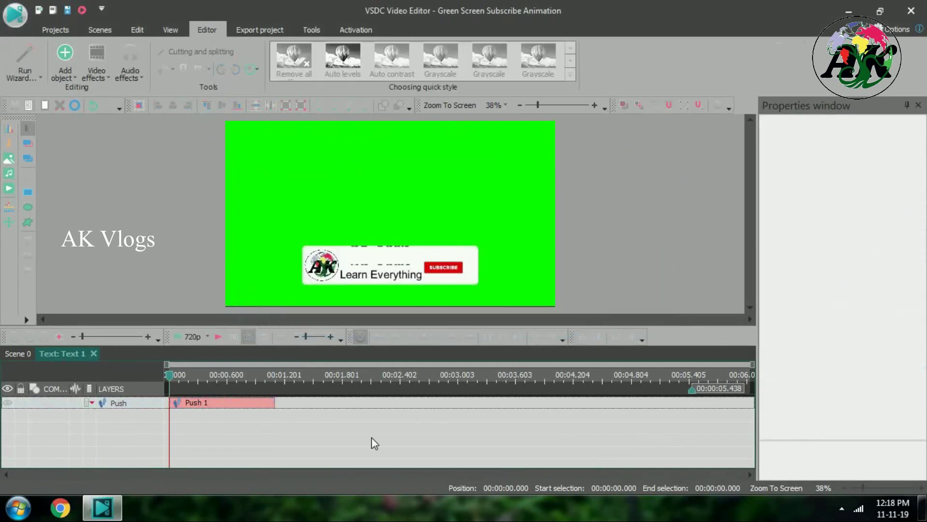
click(251, 407)
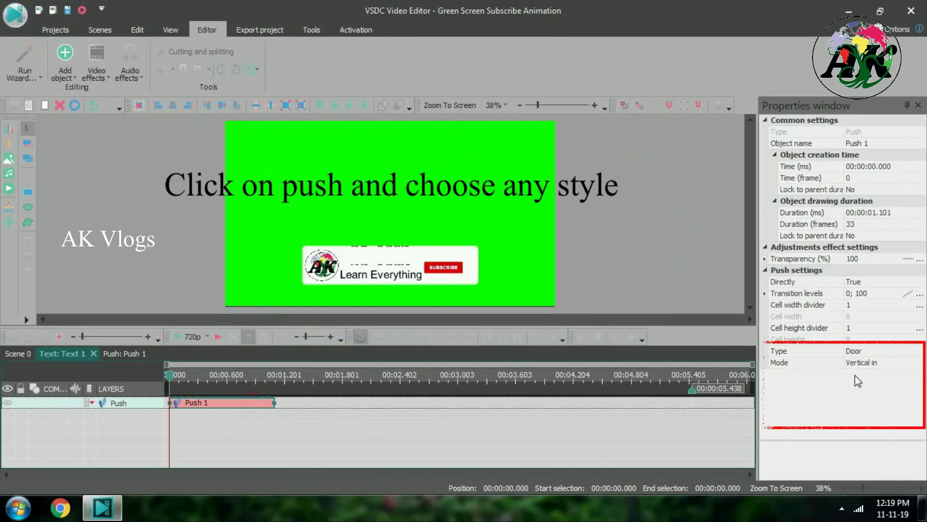
Step: Try the Side type for Text 1's Push transition and preview it
click(874, 351)
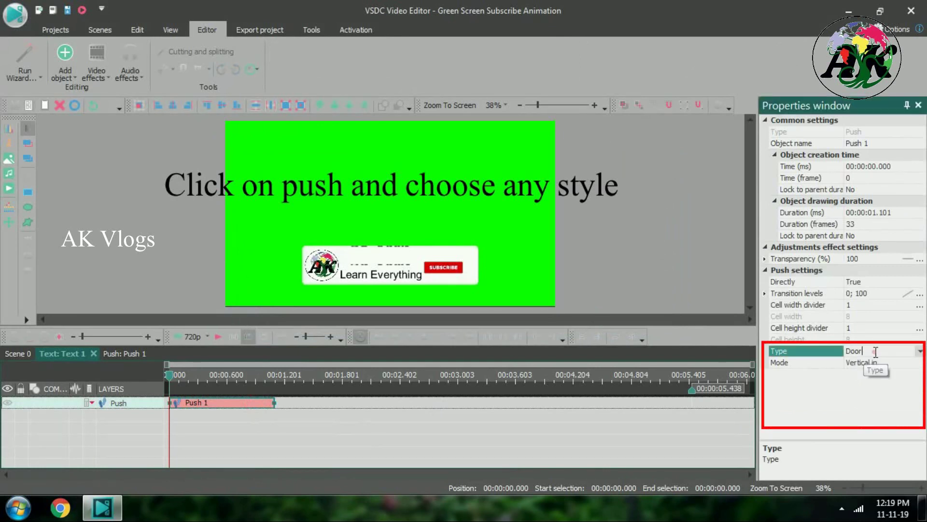
click(920, 351)
click(899, 375)
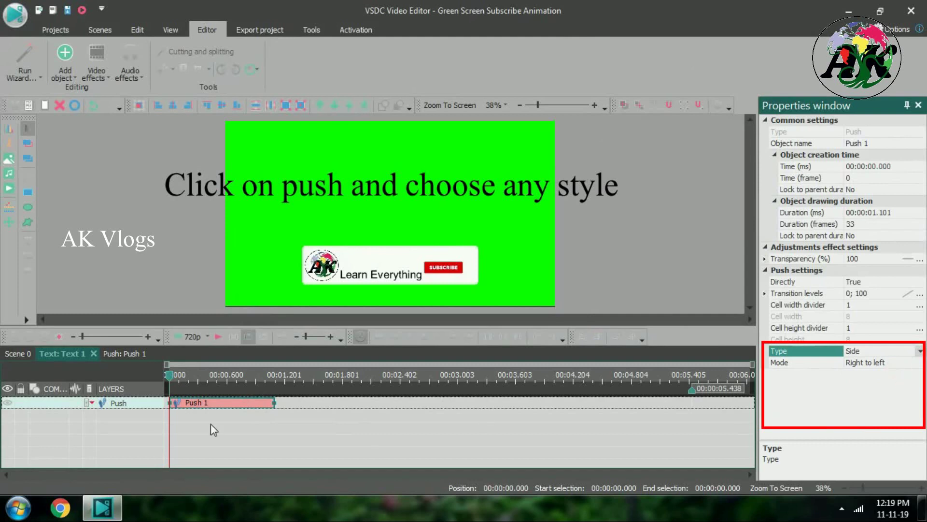
click(219, 337)
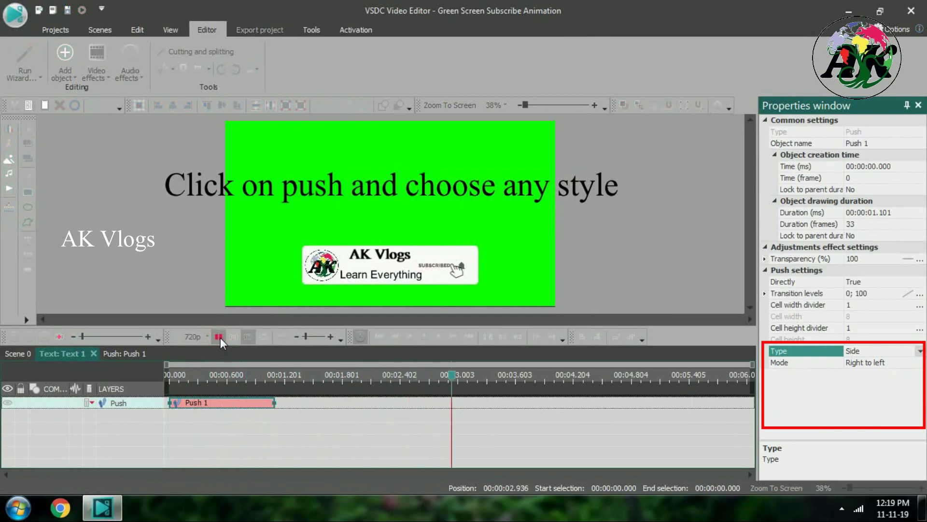
click(219, 336)
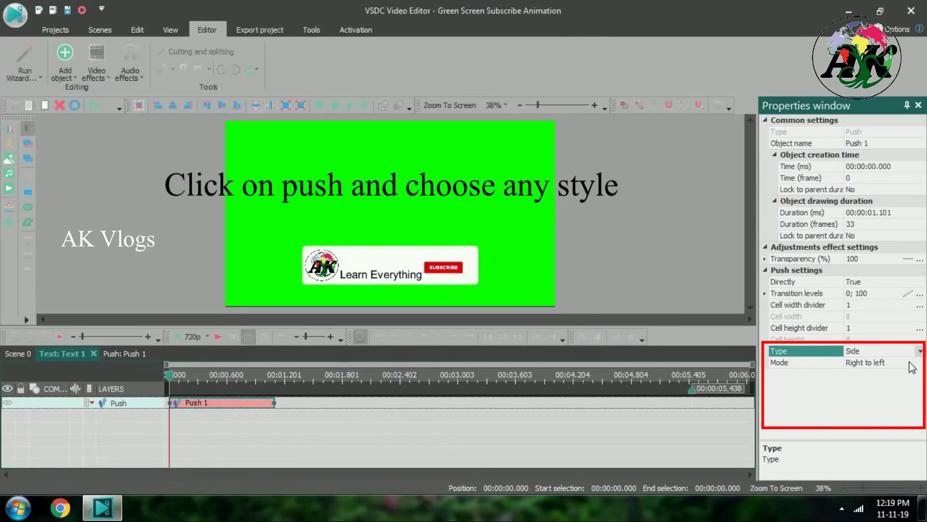
Step: Set the type of Text 1's Push transition to Strips and preview the result
click(919, 351)
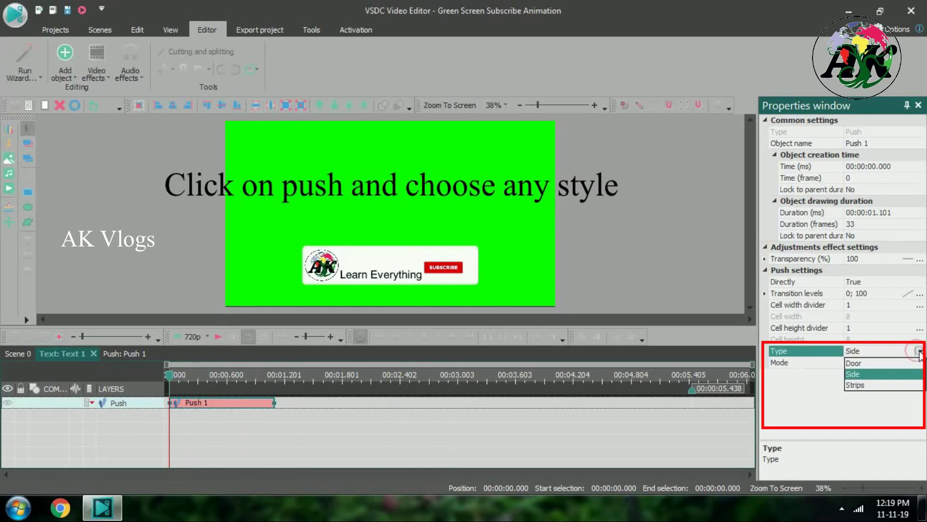
click(900, 385)
click(218, 337)
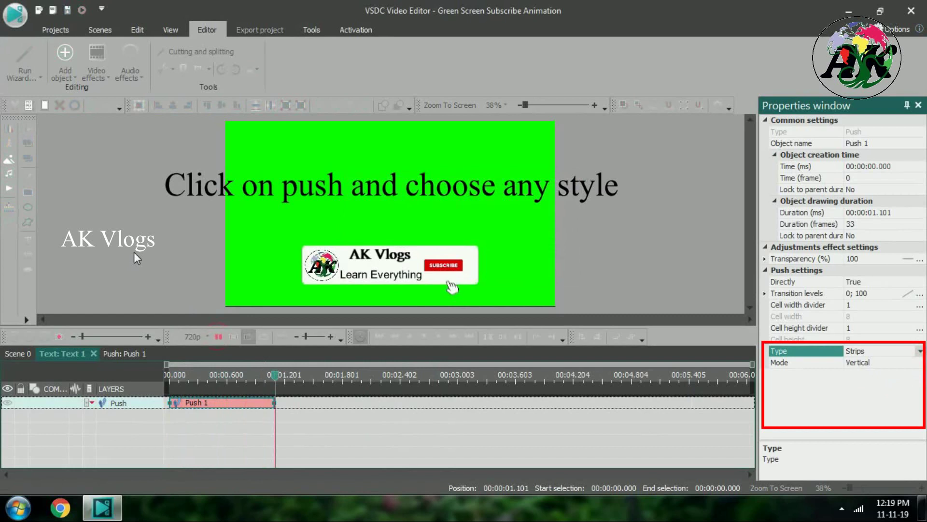
click(218, 337)
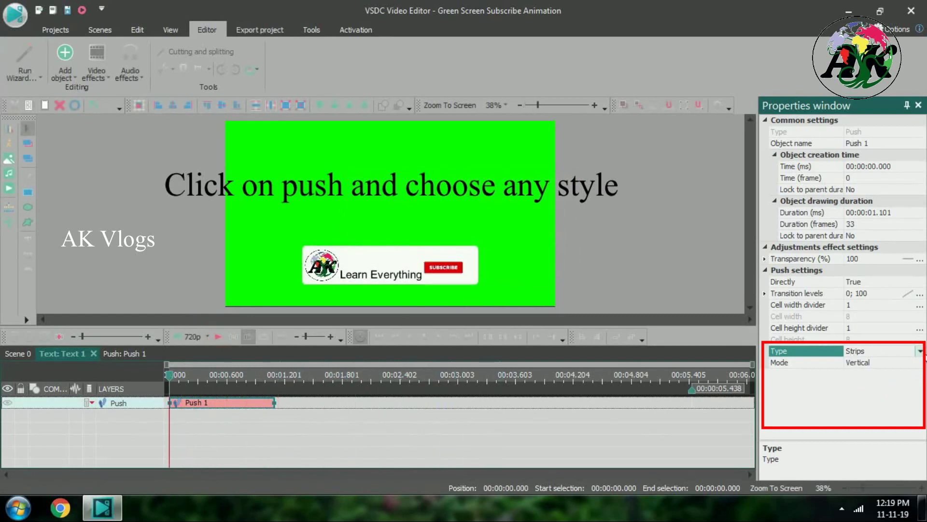
Step: Set Text 1's Push transition to the Side type with the Bottom to top mode and preview it
click(920, 353)
click(885, 377)
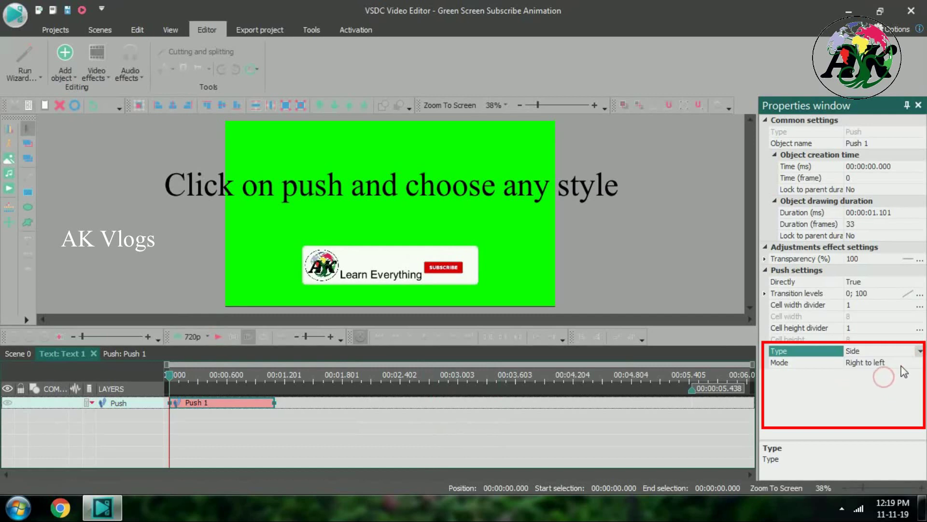
click(900, 362)
click(920, 363)
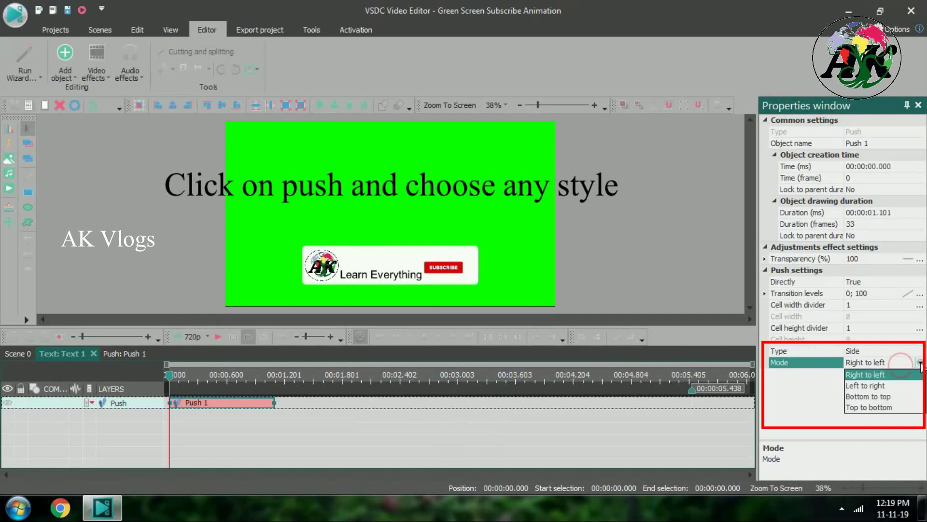
click(883, 396)
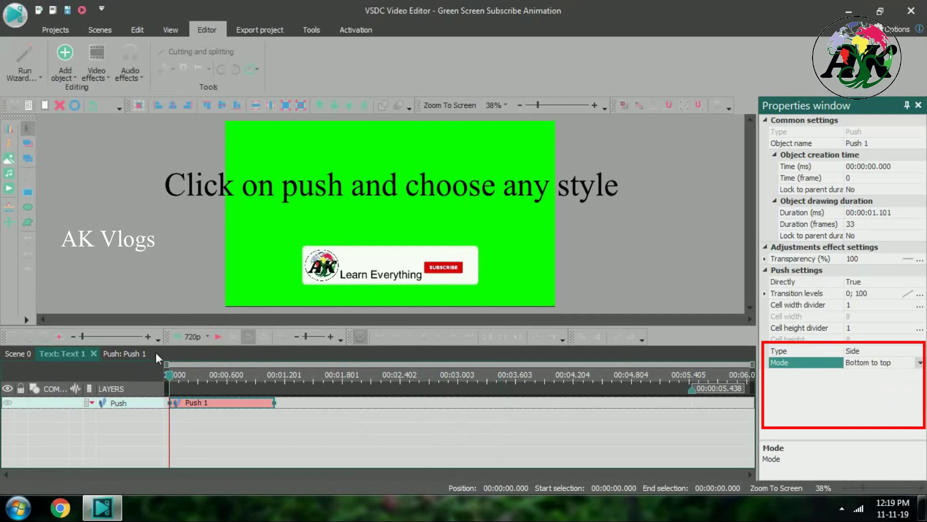
click(219, 336)
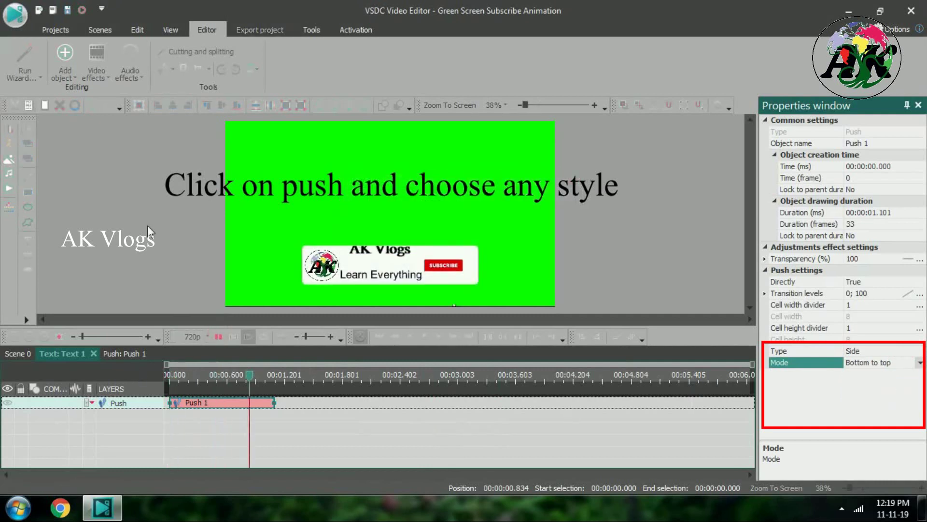
click(222, 335)
Step: Try the Top to bottom mode for Text 1's Push transition and preview it
click(920, 362)
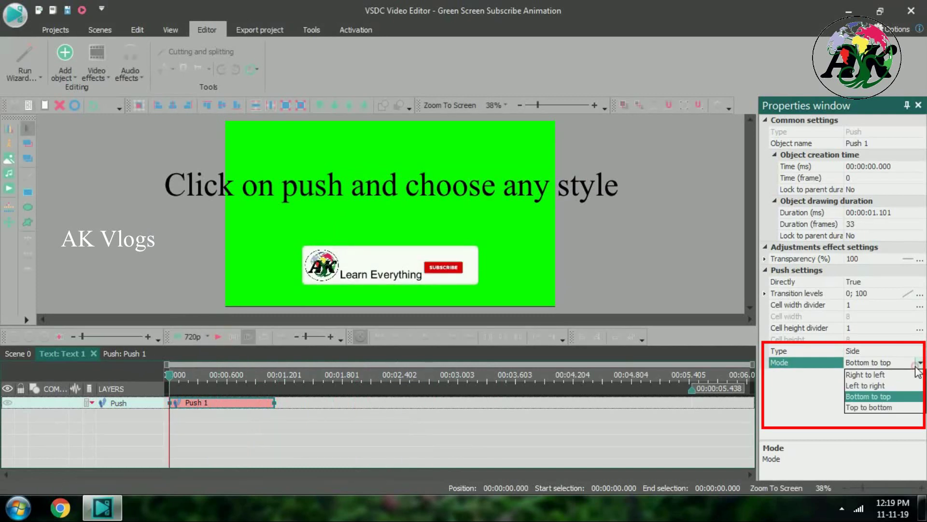
click(895, 408)
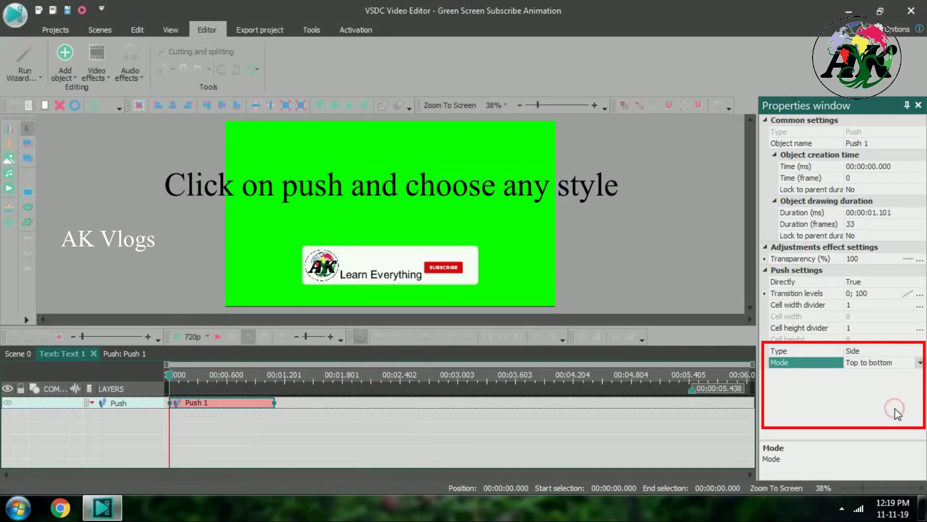
click(218, 336)
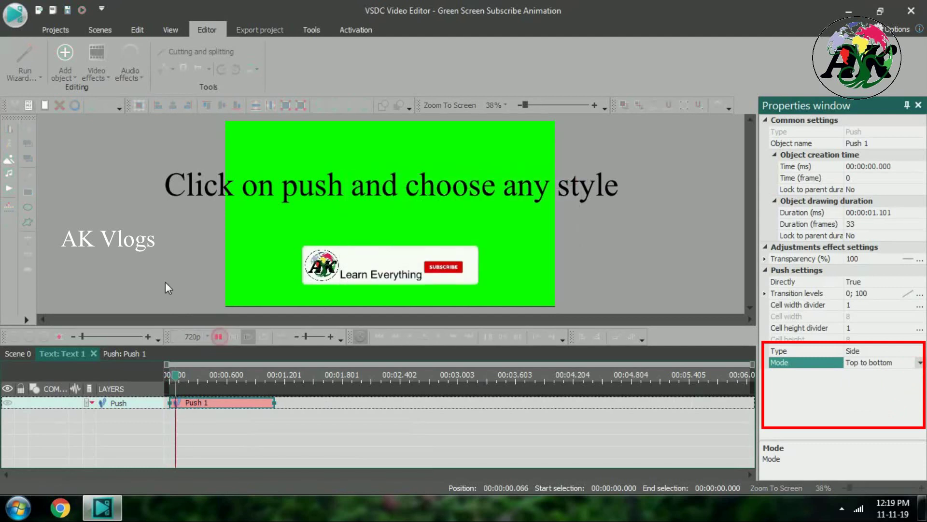
click(218, 337)
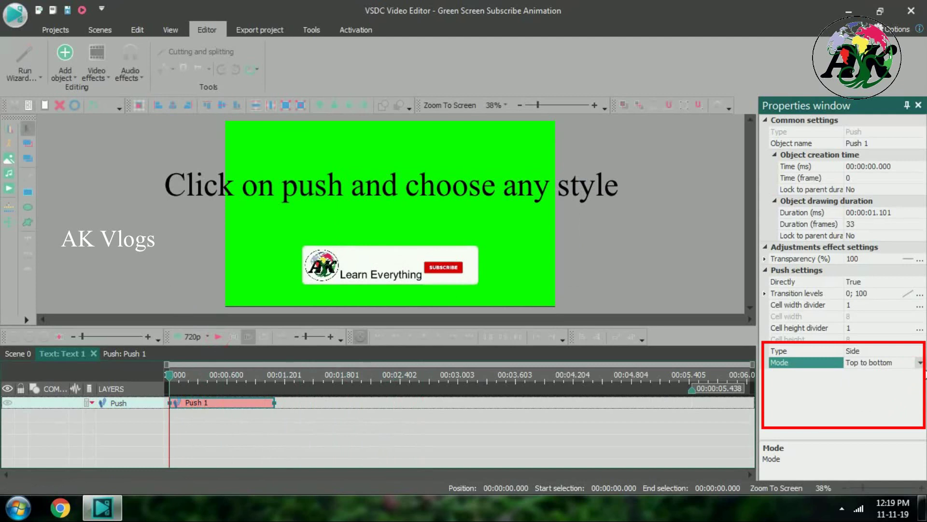
Step: Set the mode of Text 1's Push transition to Right to left, preview it and return to Scene 0
click(919, 363)
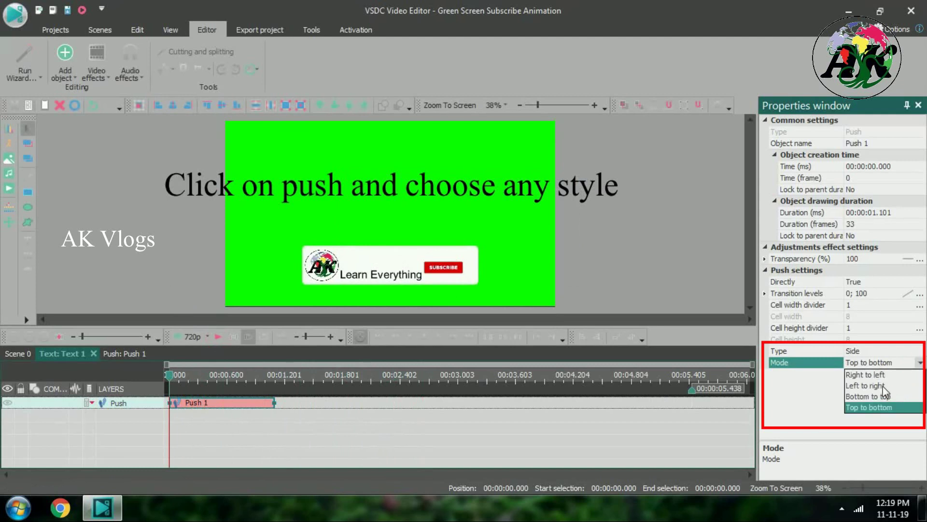
click(869, 375)
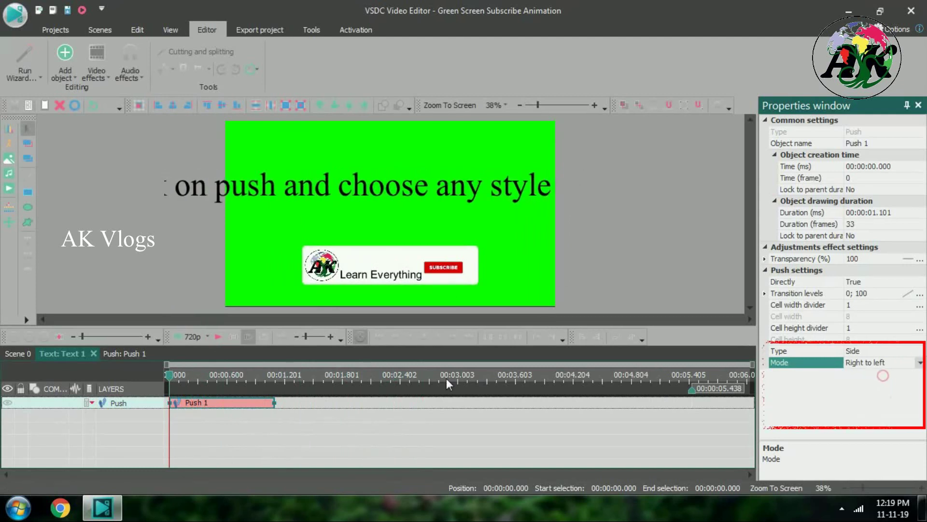
click(220, 337)
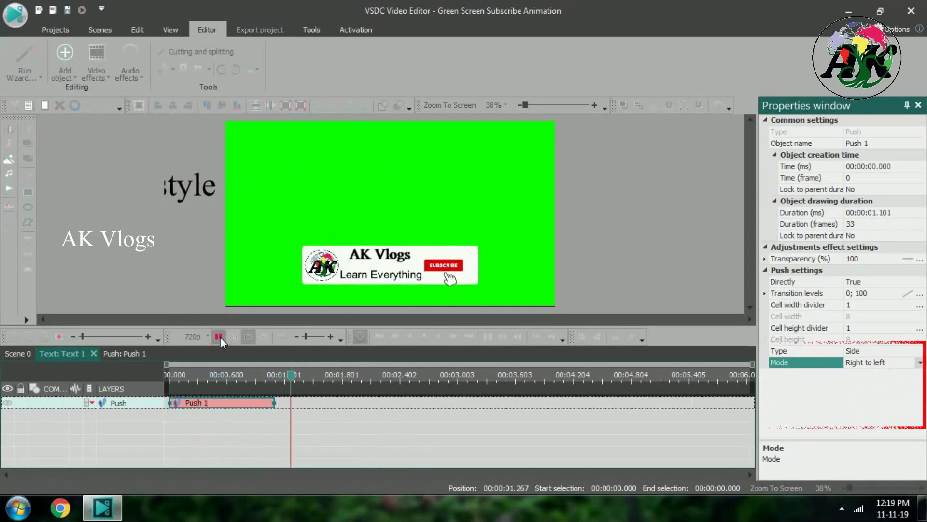
click(22, 354)
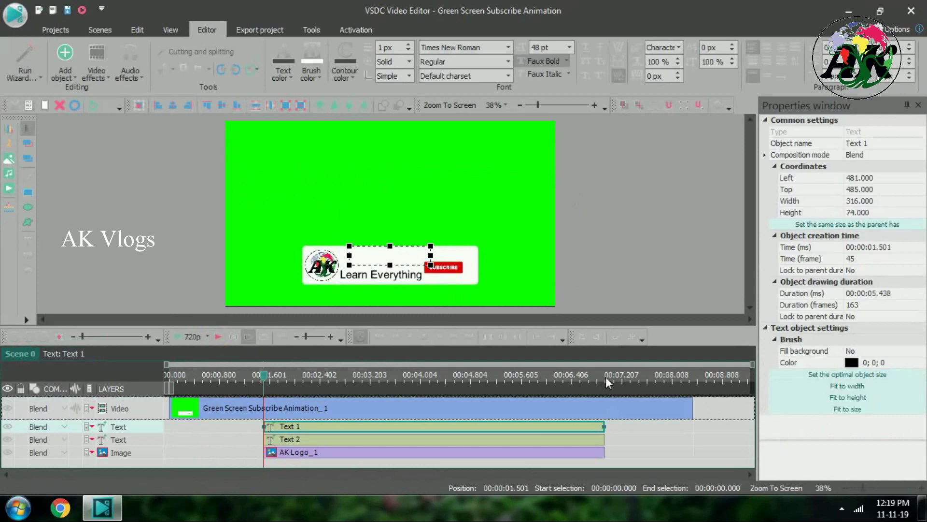
Step: Add a Push transition to Text 2 starting from the cursor position and return to Scene 0
click(331, 442)
right_click(331, 442)
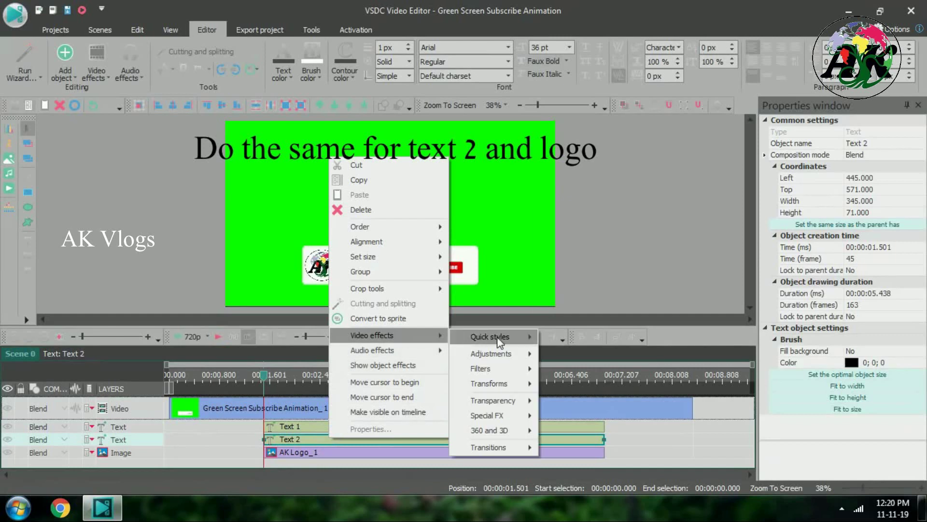
mouse_move(512, 446)
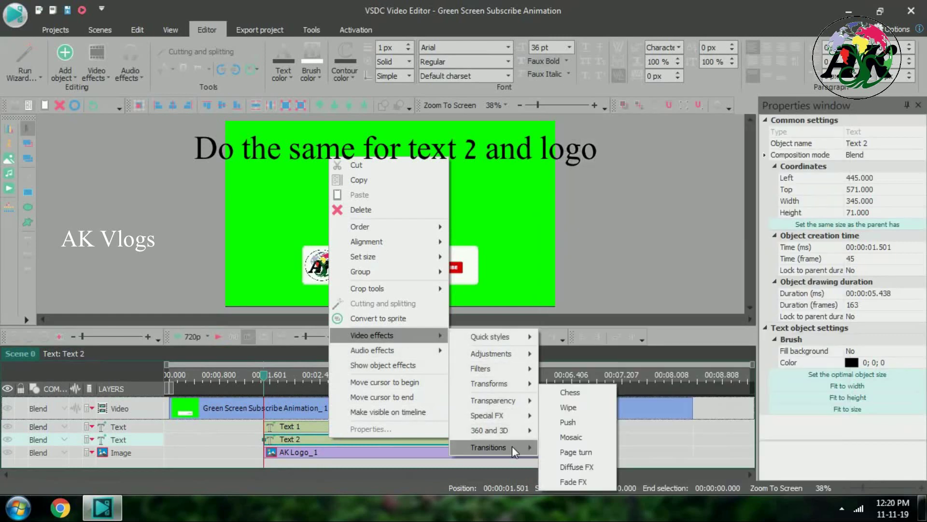
click(570, 423)
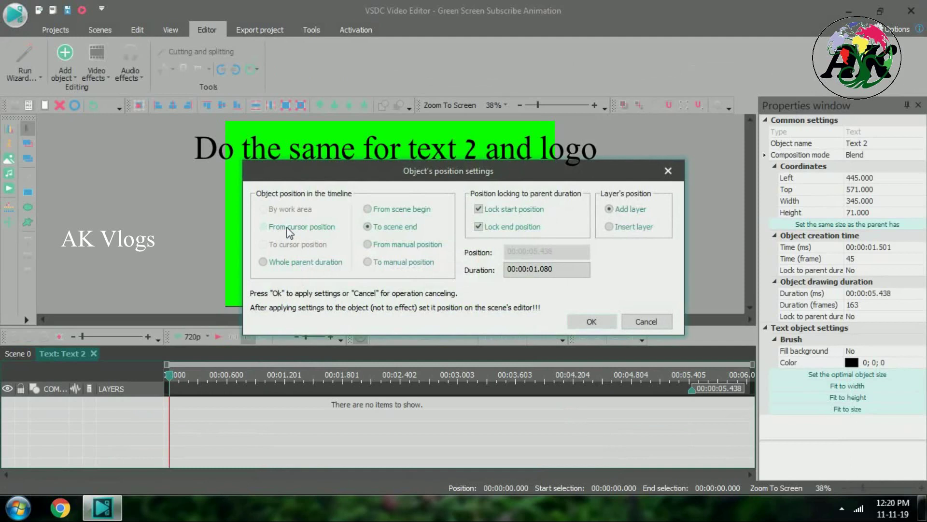
click(601, 326)
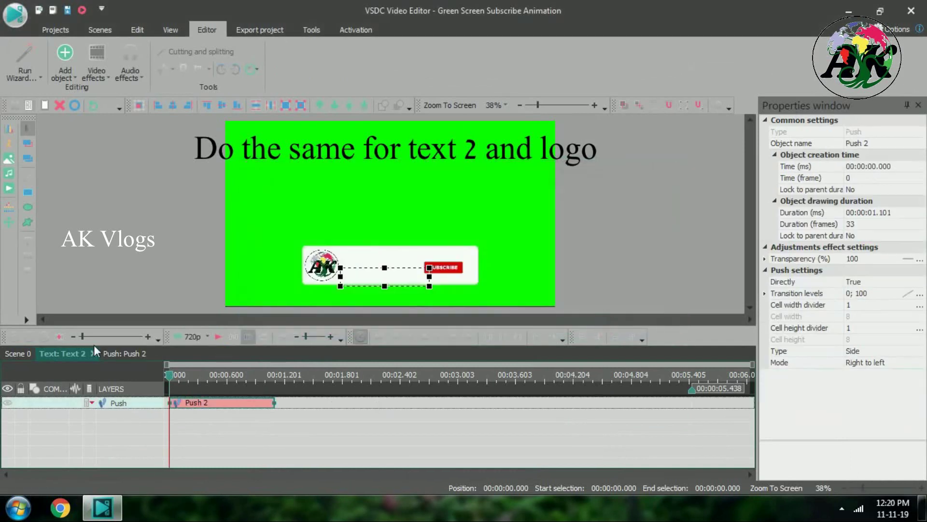
click(25, 355)
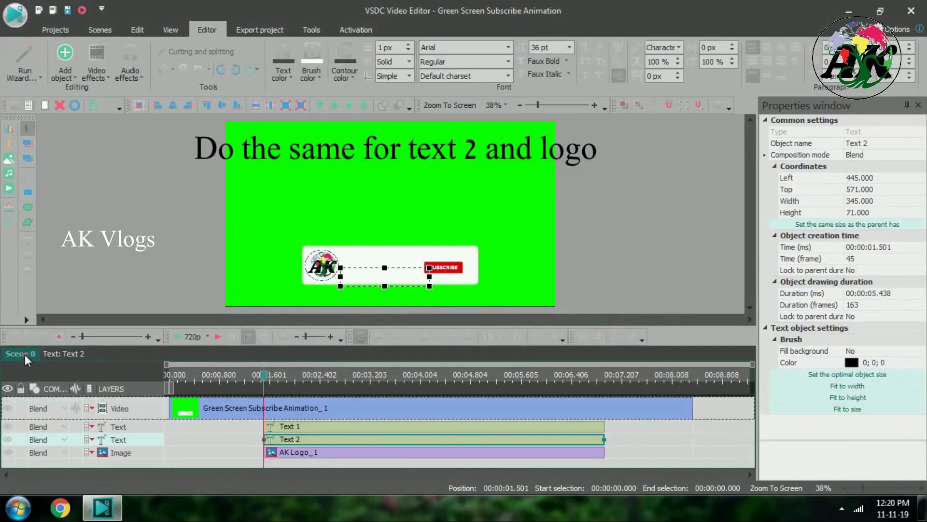
Step: Add a Diffuse FX transition to the AK Logo image starting from the cursor position and return to Scene 0
click(302, 454)
right_click(322, 455)
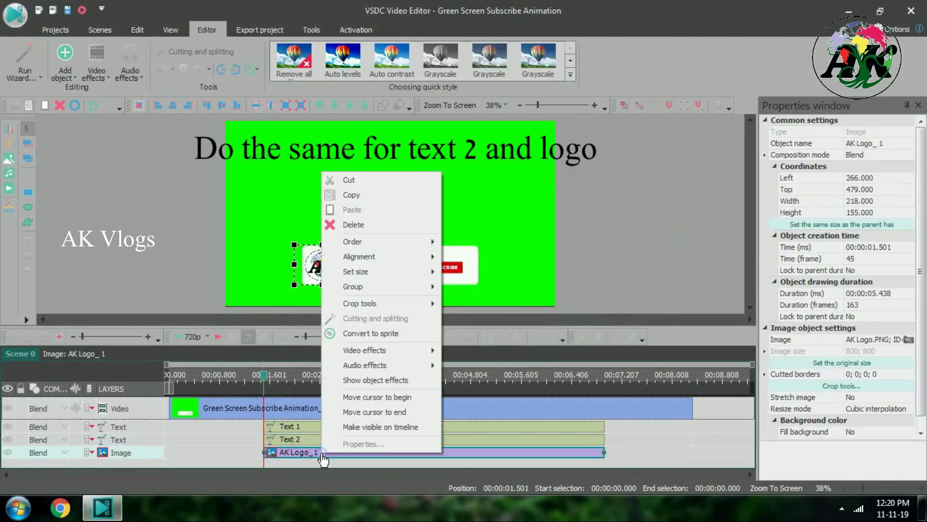
mouse_move(418, 360)
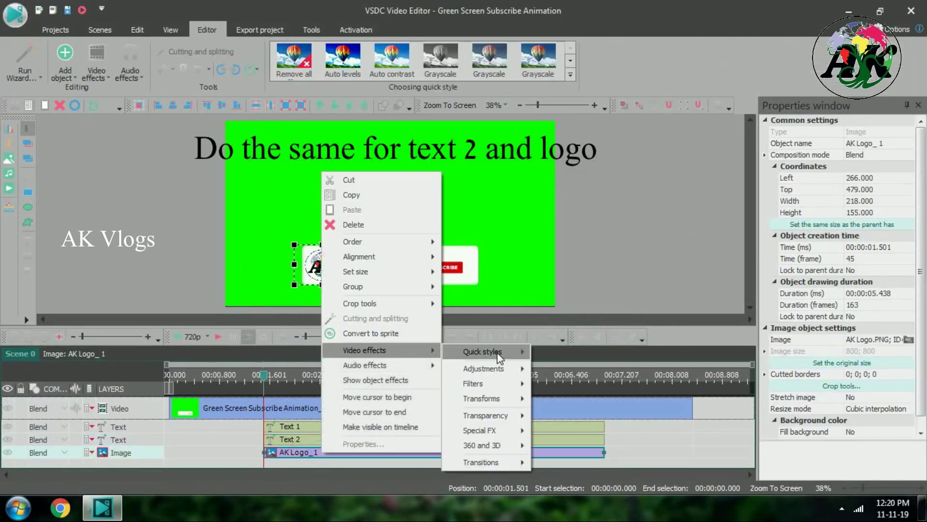
mouse_move(496, 461)
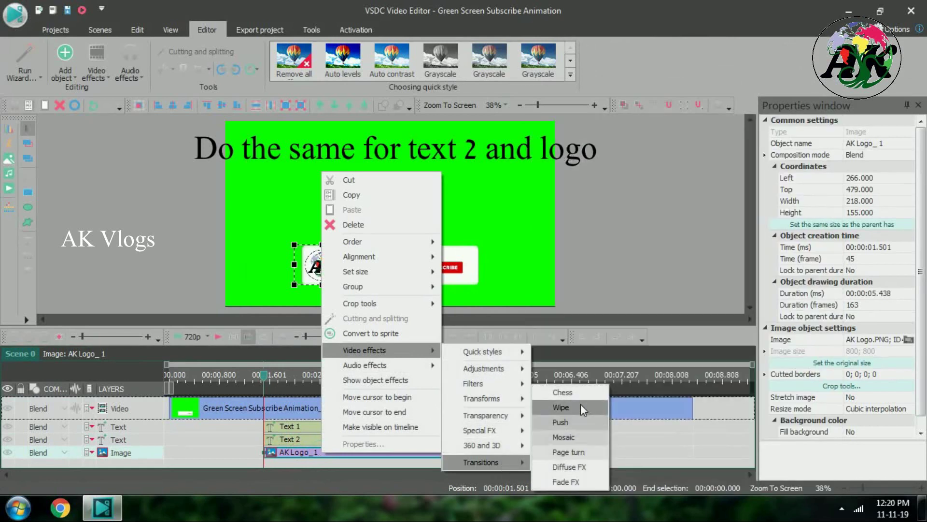
click(581, 469)
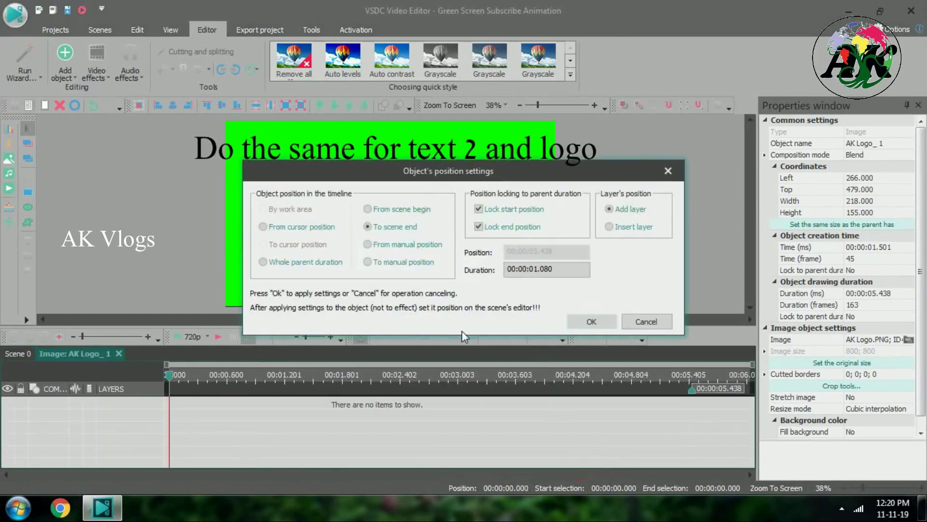
click(282, 230)
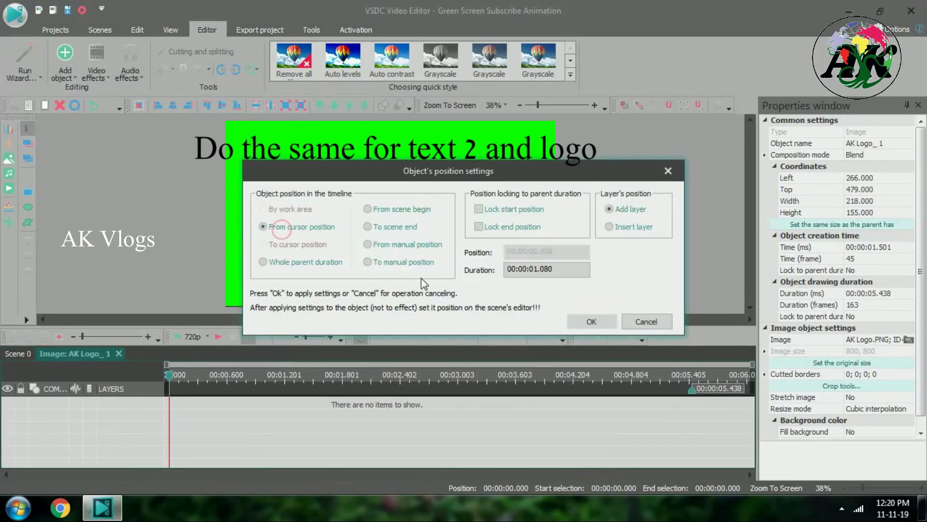
click(598, 316)
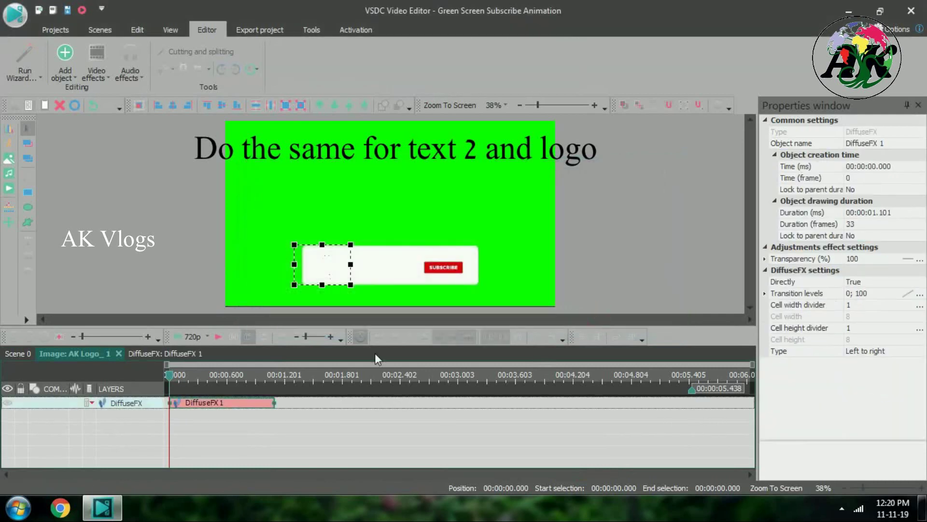
click(20, 354)
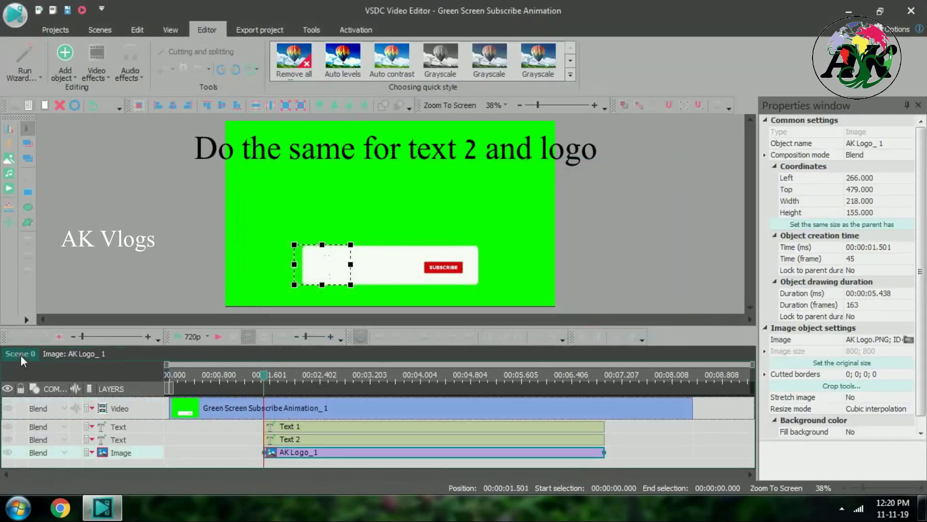
Step: Preview the scene with its opening transitions from near the start of the timeline
click(174, 377)
click(219, 337)
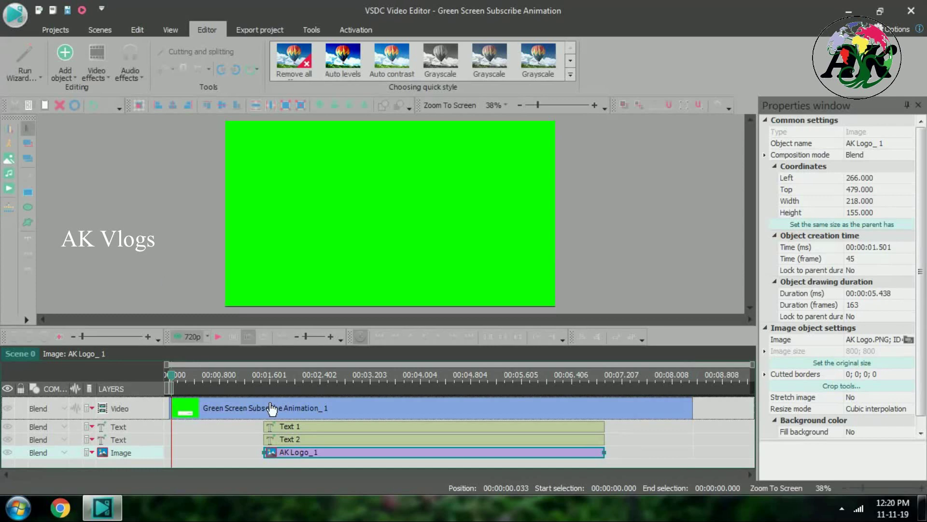
Step: Place the timeline cursor at 00:00:06.473, add a Push transition to Text 1 from the cursor position and return to Scene 0
click(573, 377)
click(577, 377)
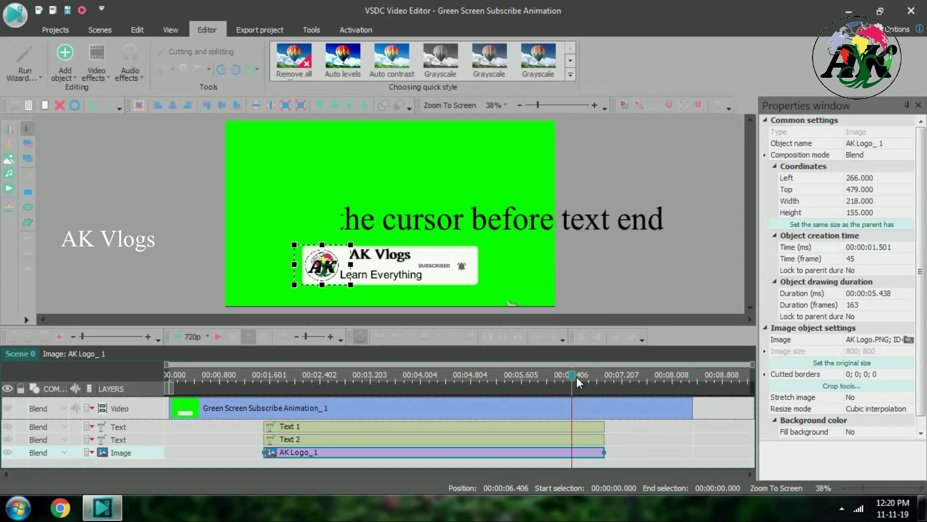
click(591, 428)
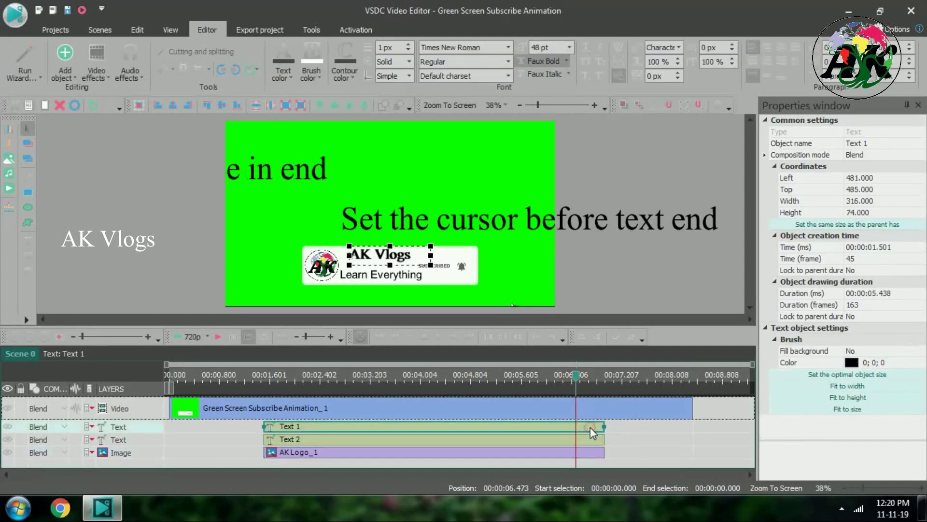
right_click(591, 428)
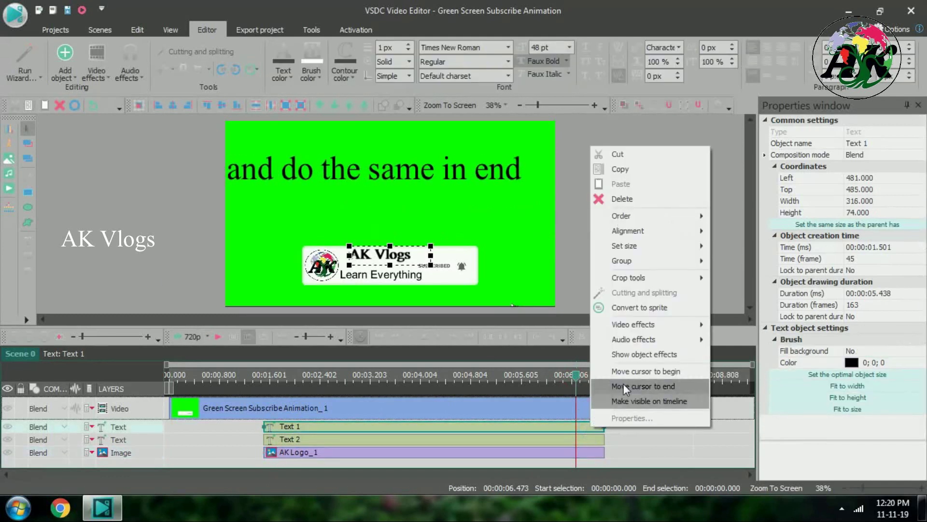
mouse_move(649, 328)
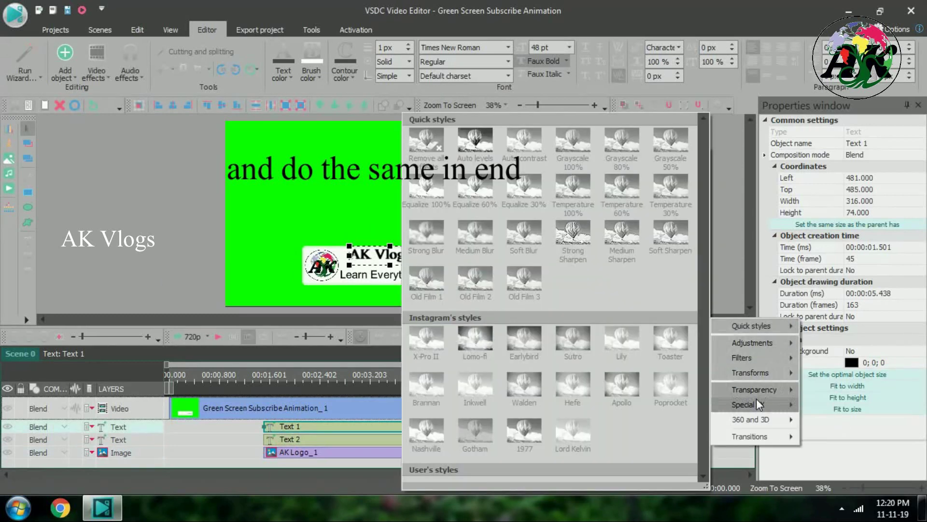
mouse_move(755, 436)
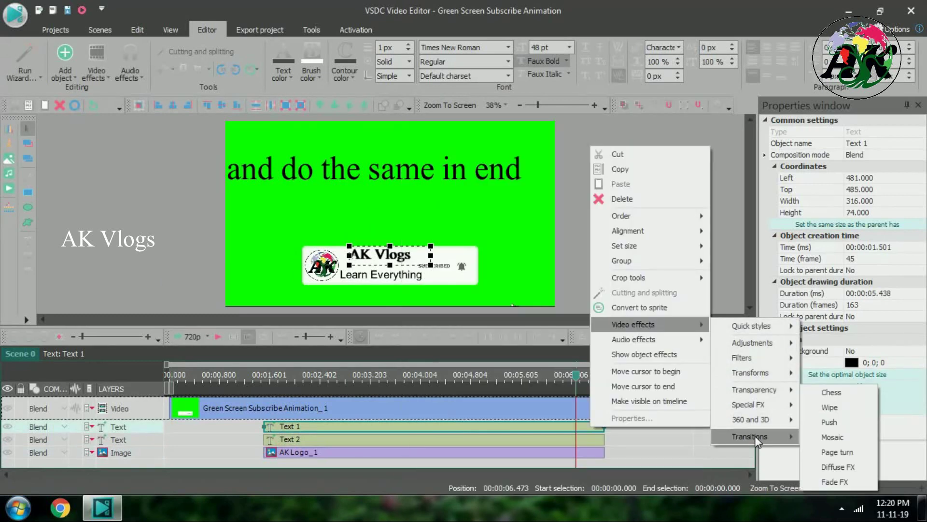
click(827, 424)
click(317, 228)
click(601, 321)
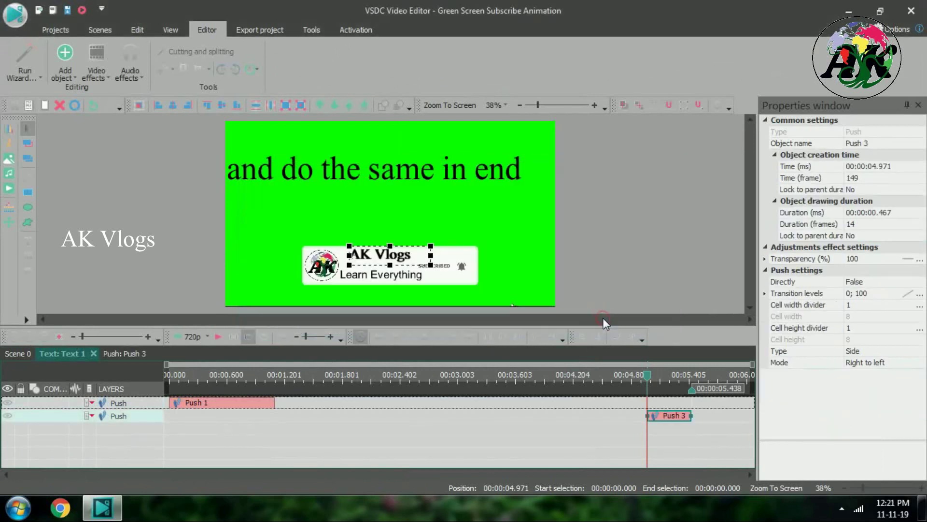
click(28, 355)
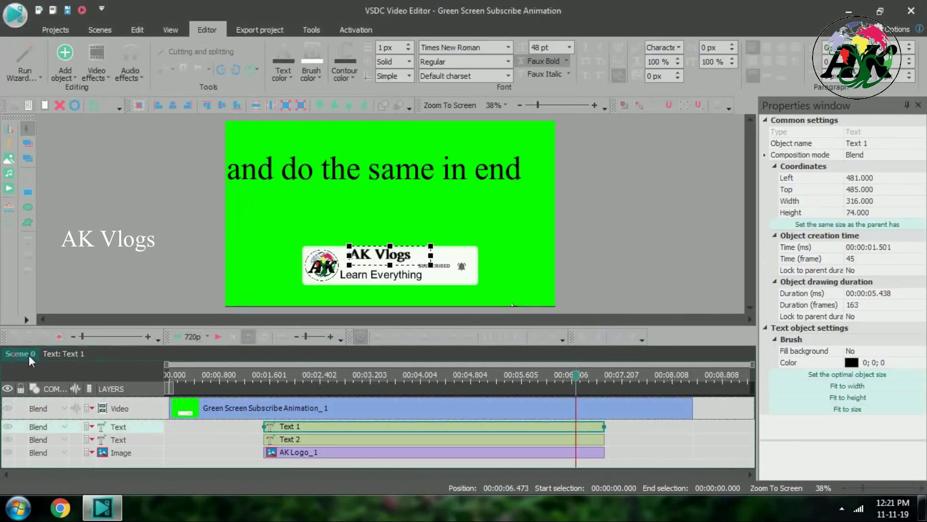
Step: Add a closing Push transition to Text 2 starting from the cursor position at 00:00:06.473 and return to Scene 0
click(589, 439)
right_click(590, 439)
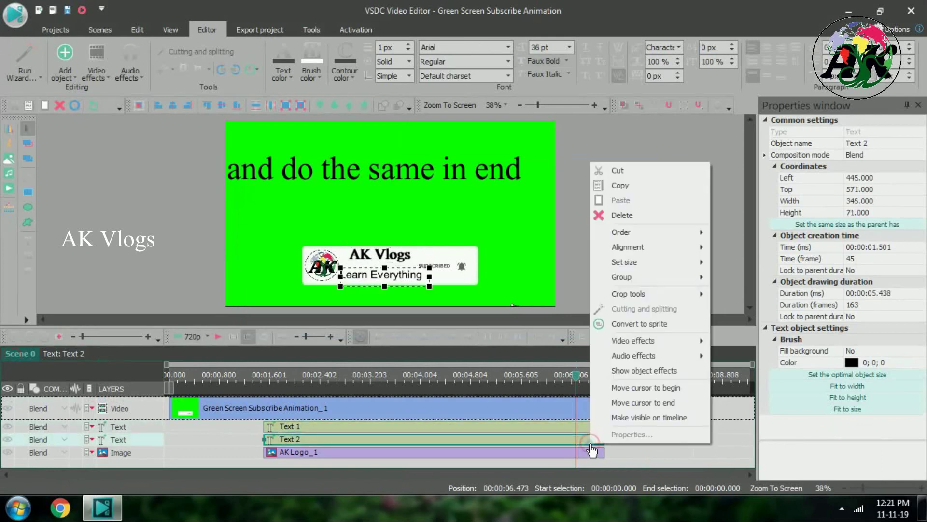
mouse_move(678, 340)
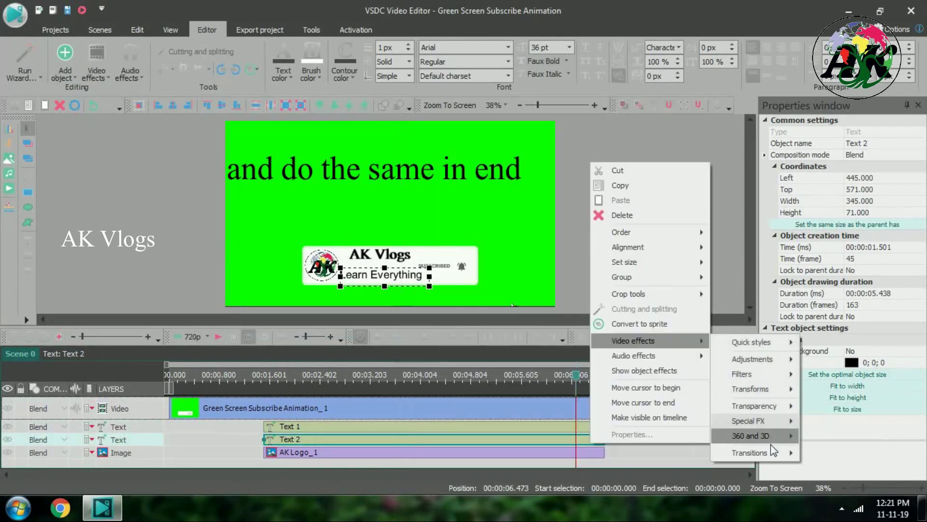
mouse_move(772, 452)
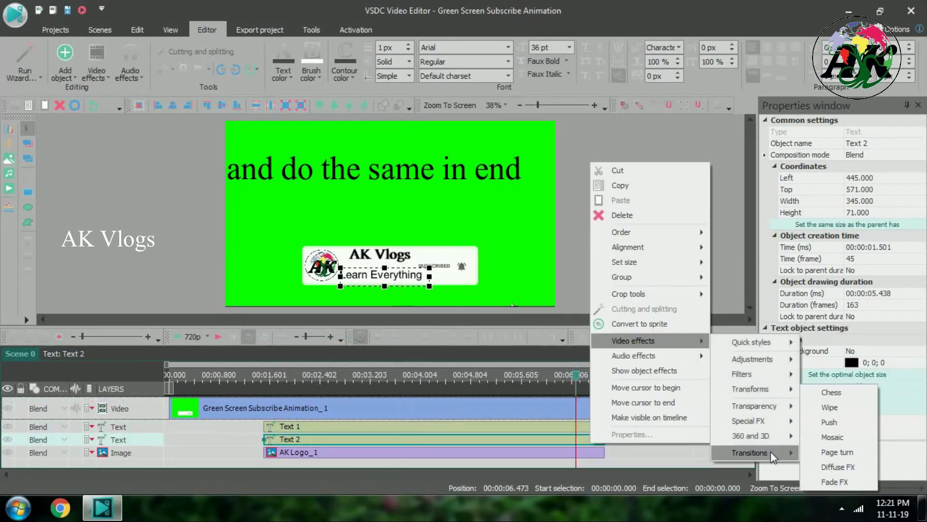
click(826, 422)
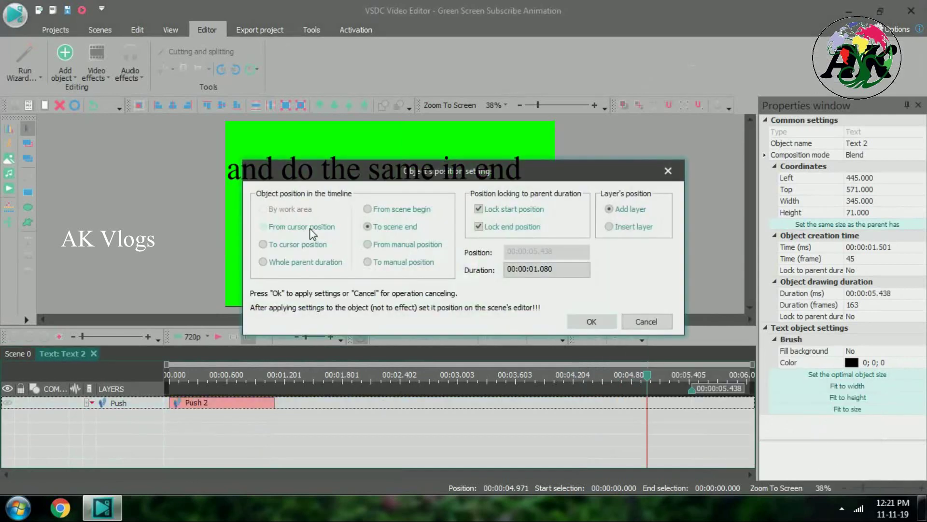
click(593, 319)
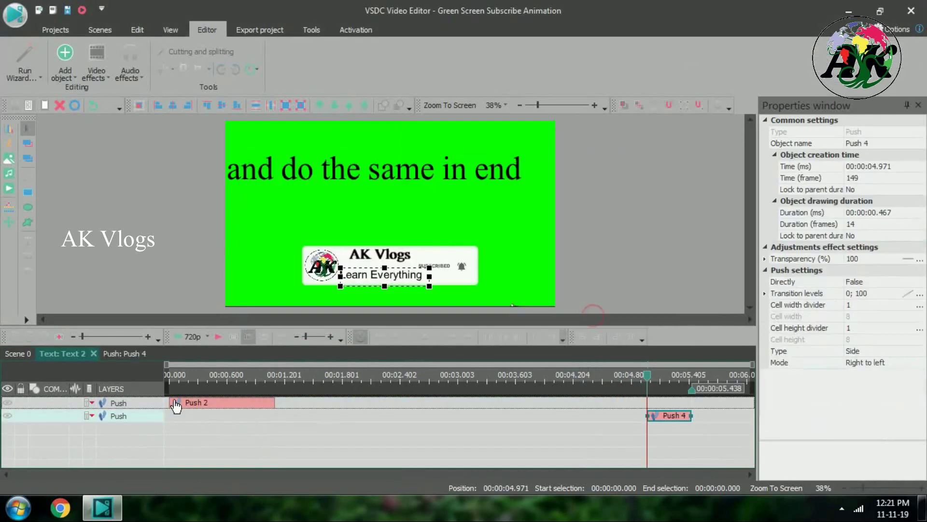
click(18, 355)
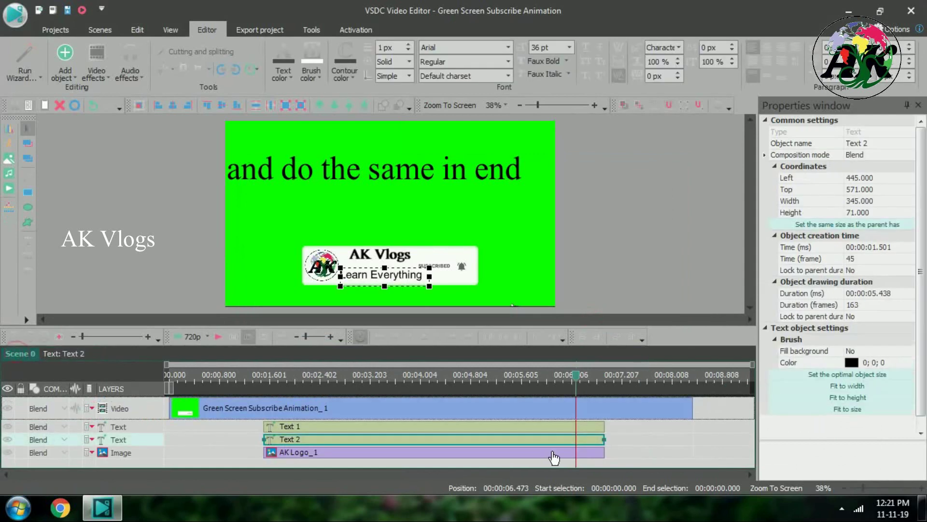
Step: Add a closing Diffuse FX transition to the AK Logo image starting from the cursor position and return to Scene 0
click(554, 453)
right_click(554, 453)
mouse_move(628, 348)
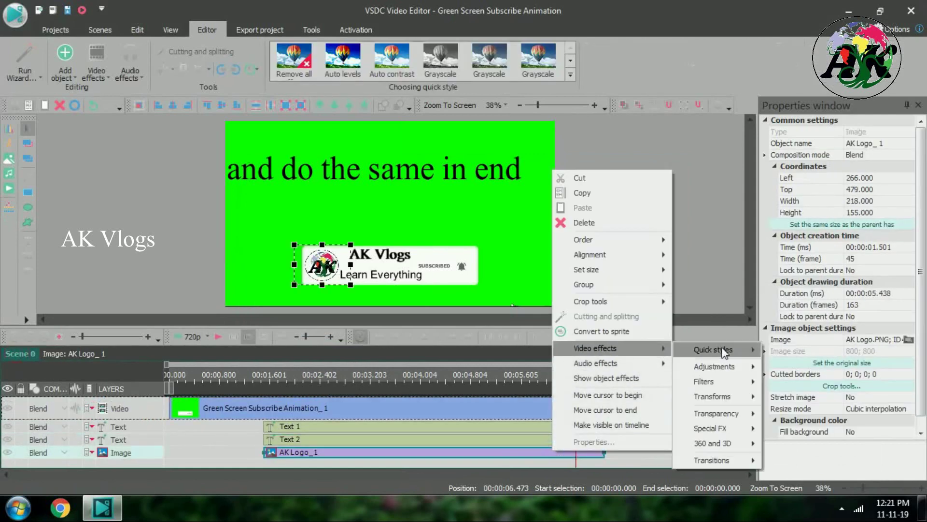
mouse_move(745, 462)
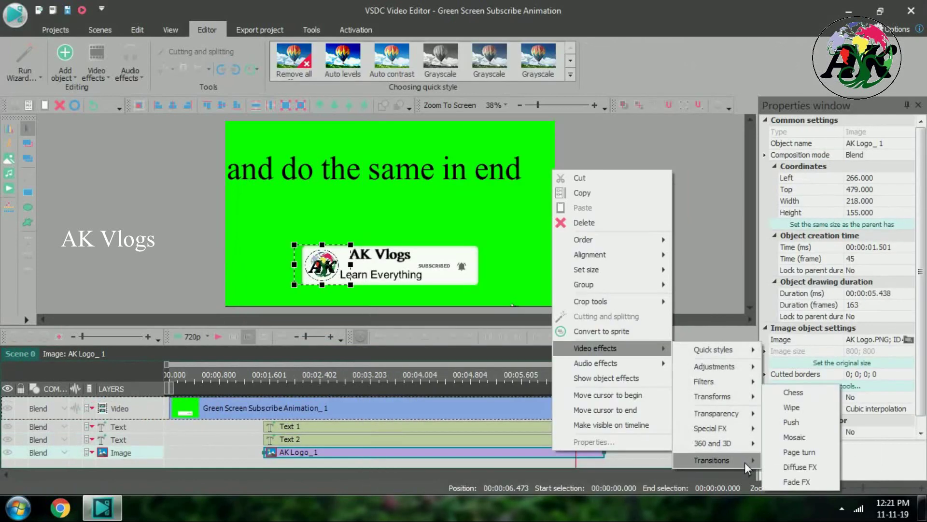
click(798, 466)
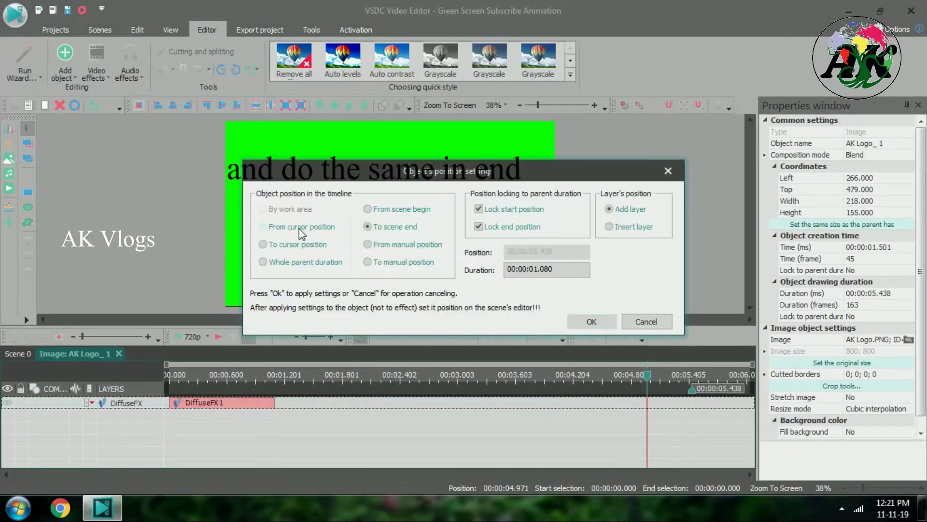
click(592, 320)
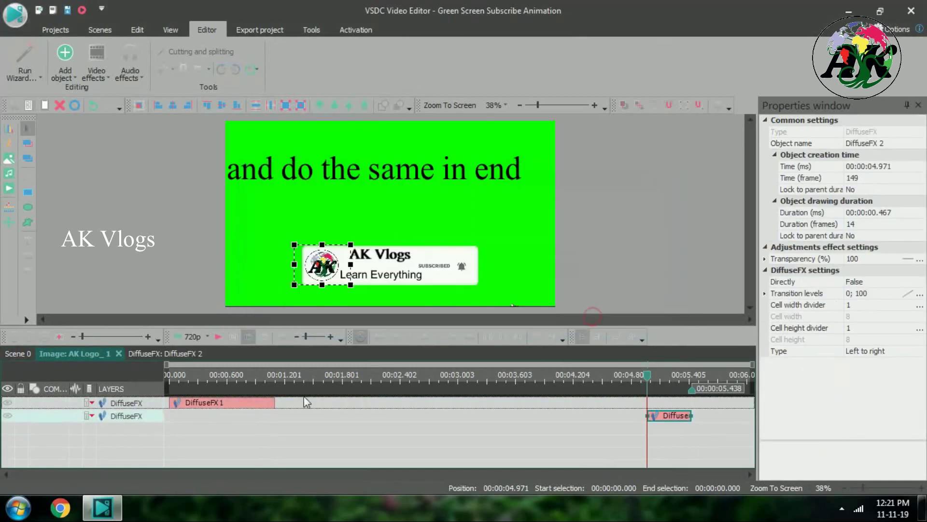
click(15, 353)
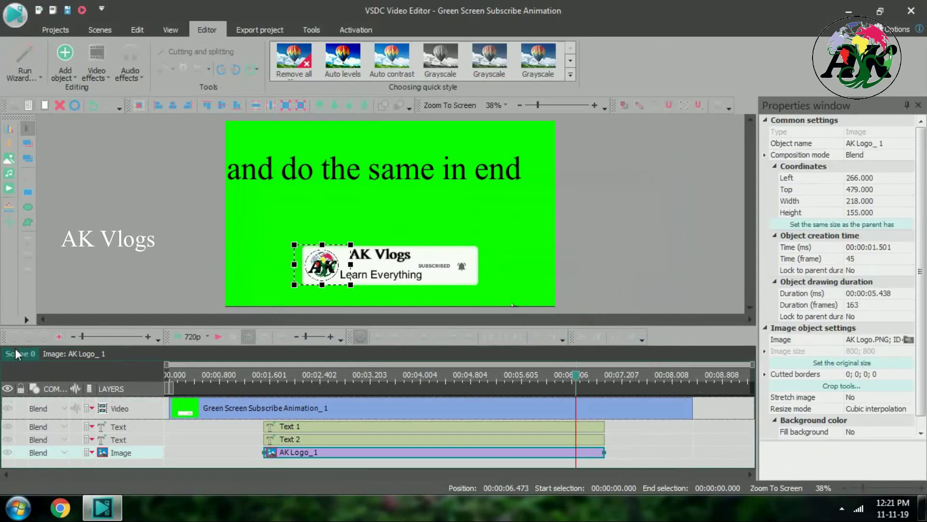
Step: Preview the scene with its opening and closing transitions from near the start of the timeline
click(172, 371)
click(219, 338)
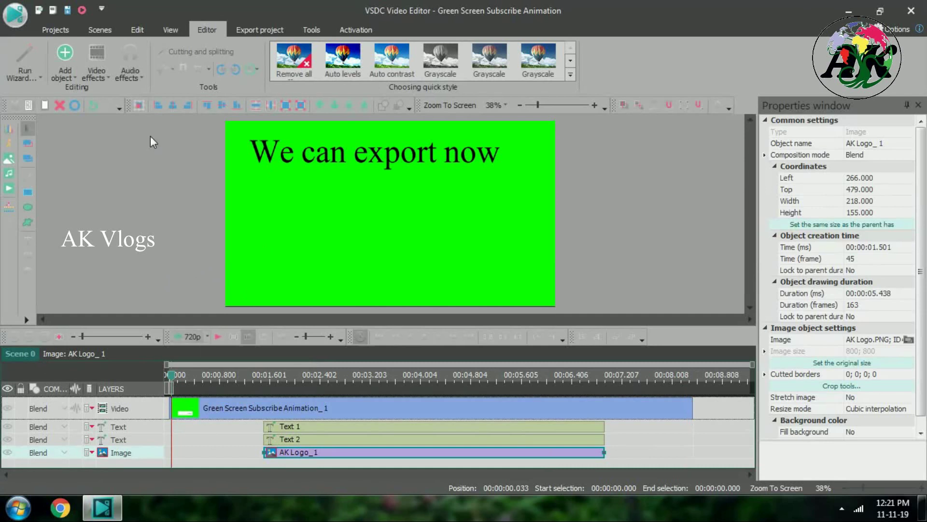
Step: Export the project as Green Screen Subscribe Animation.avi with the High Quality MPEG4 profile, continuing without premium features
click(244, 27)
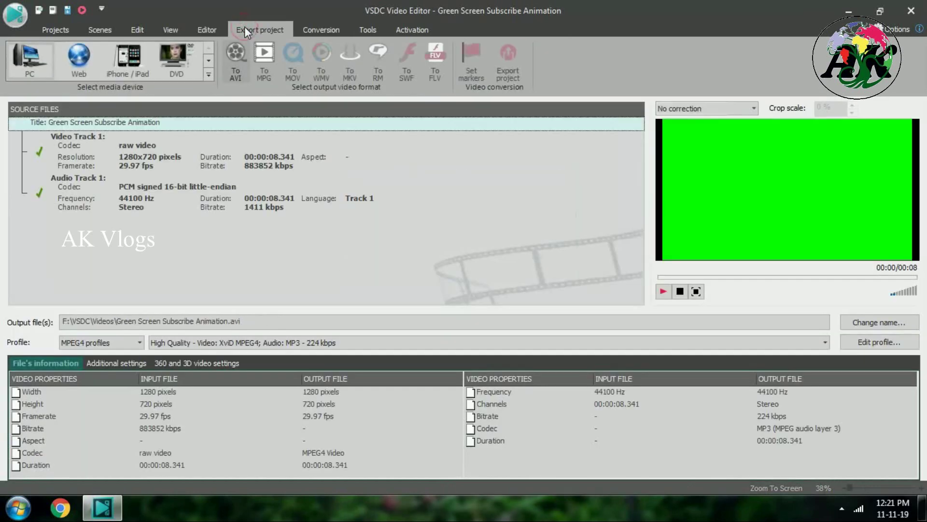
click(323, 31)
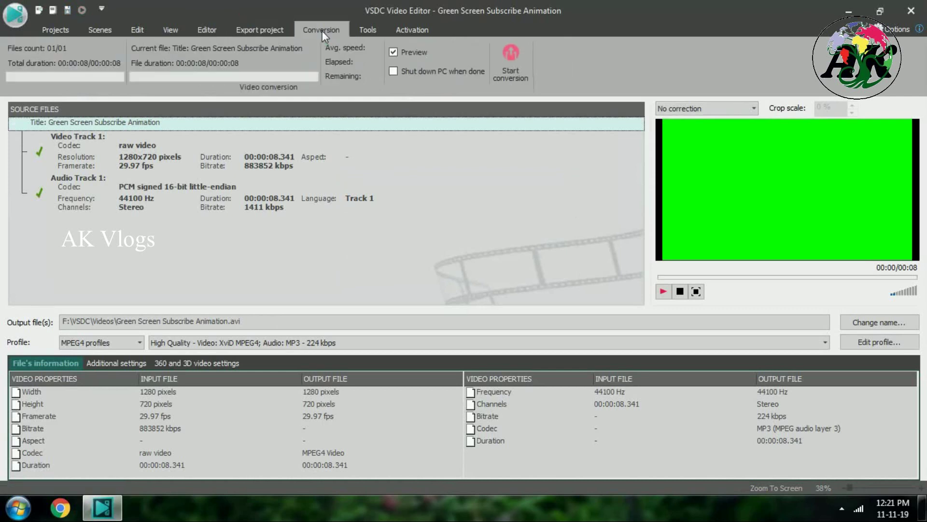
click(510, 68)
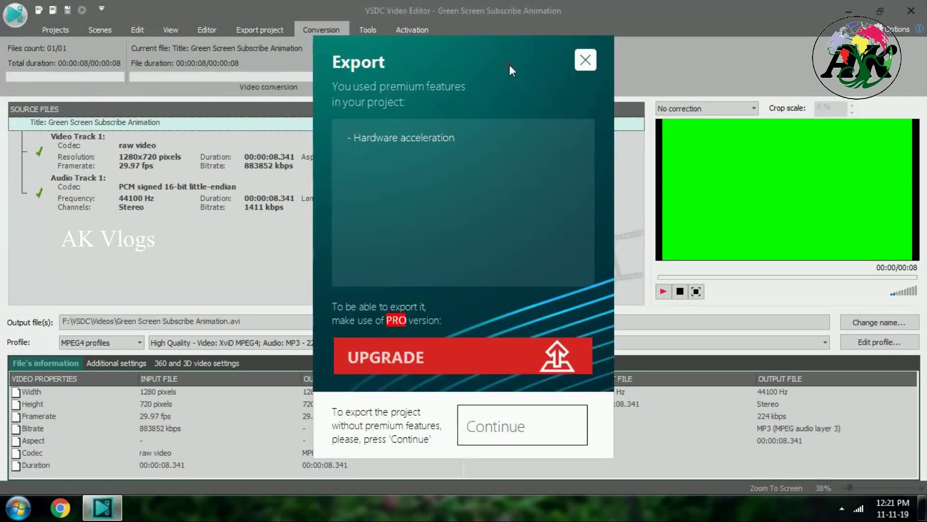
click(540, 440)
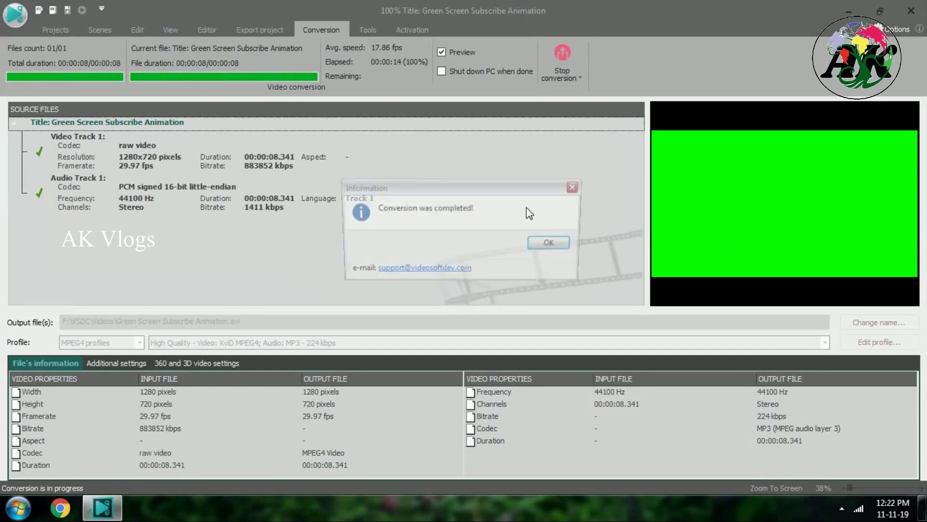
click(543, 245)
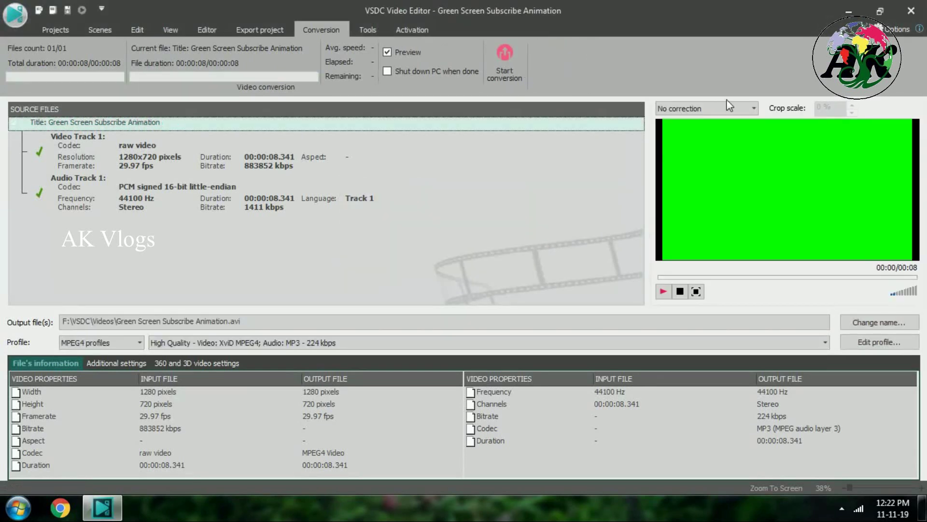
Step: Minimize the editor and play the exported Green Screen Subscribe Animation file in VLC media player
click(852, 10)
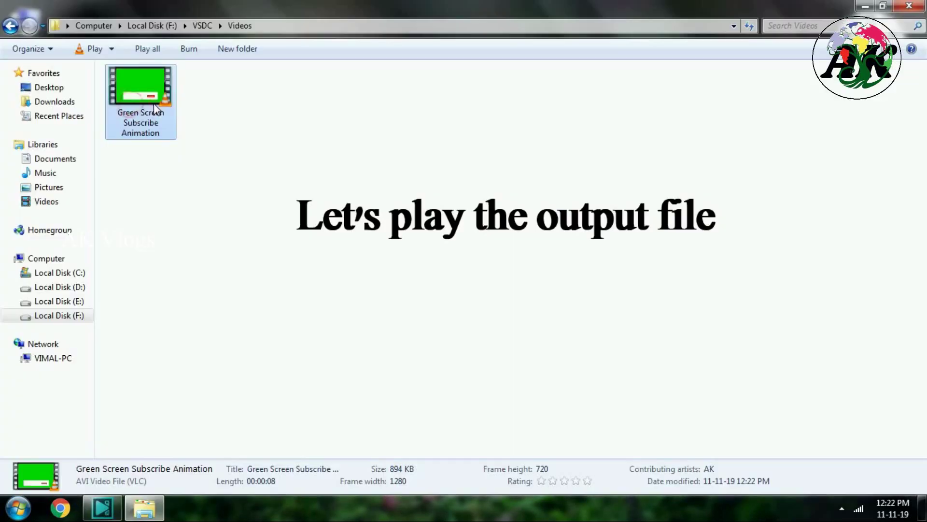
double_click(153, 103)
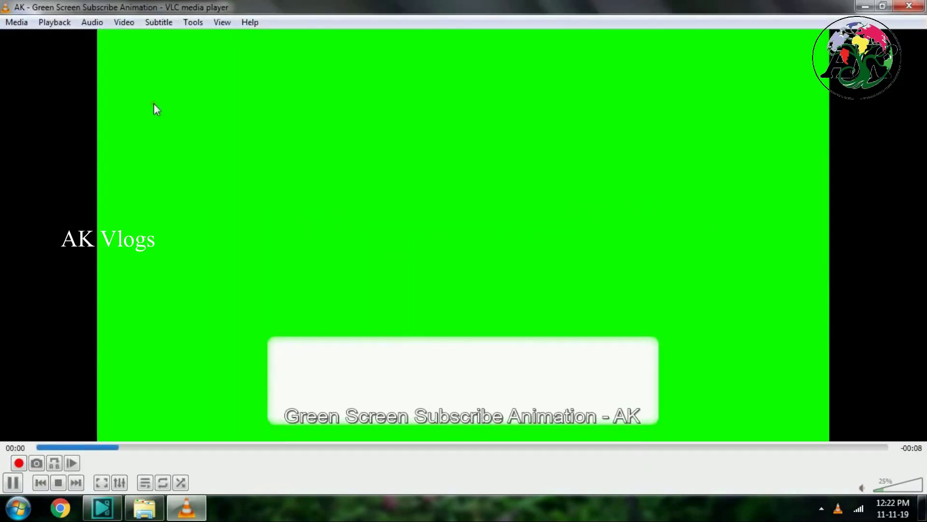
double_click(154, 103)
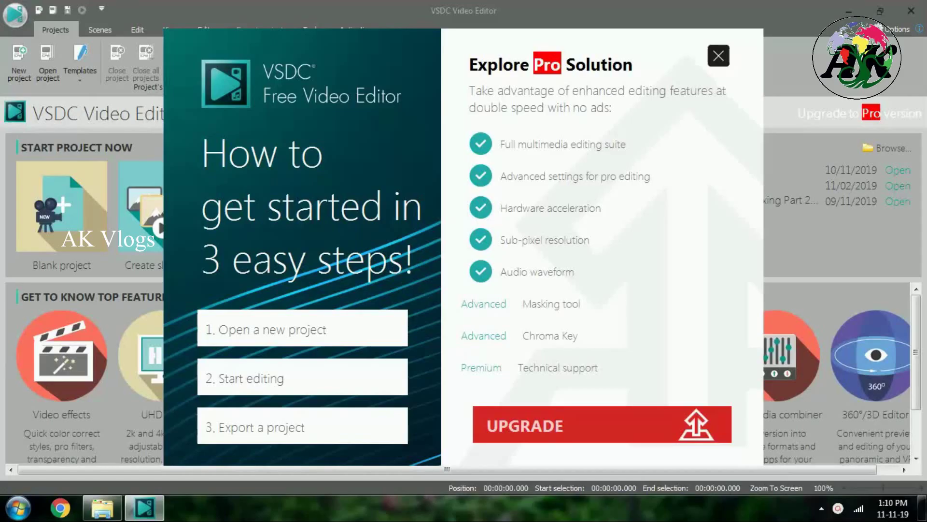
Step: Dismiss the welcome offer and create a project by importing MOV_0015 from the Downloads Video folder, at Full HD 1920x1080 and 25 fps
click(721, 60)
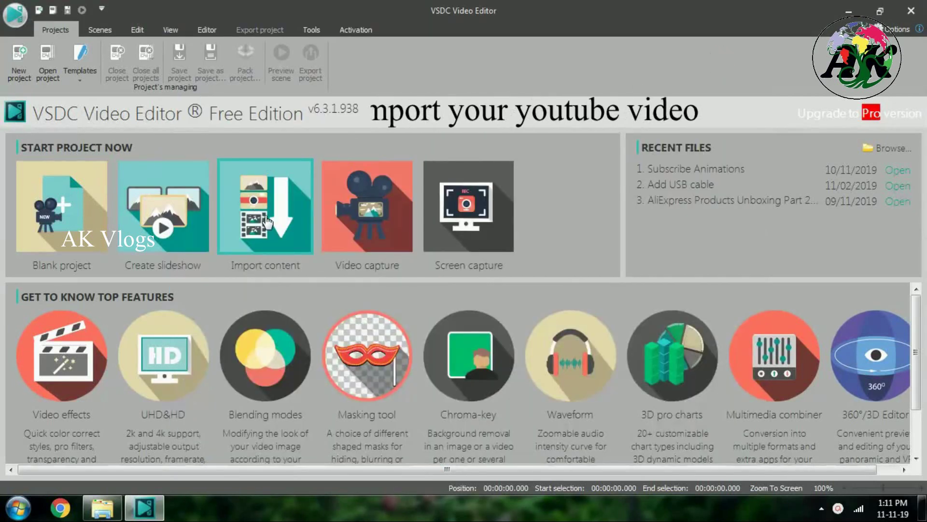
click(271, 188)
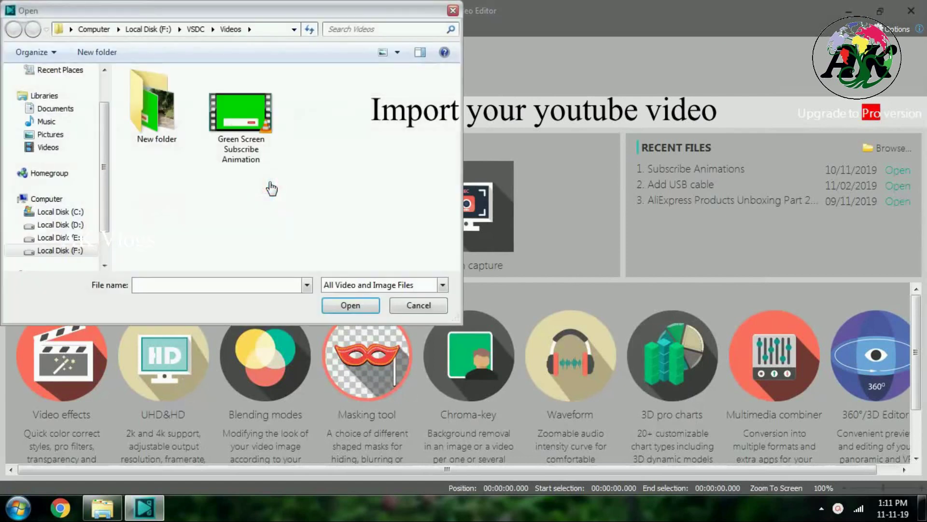
click(106, 88)
click(75, 103)
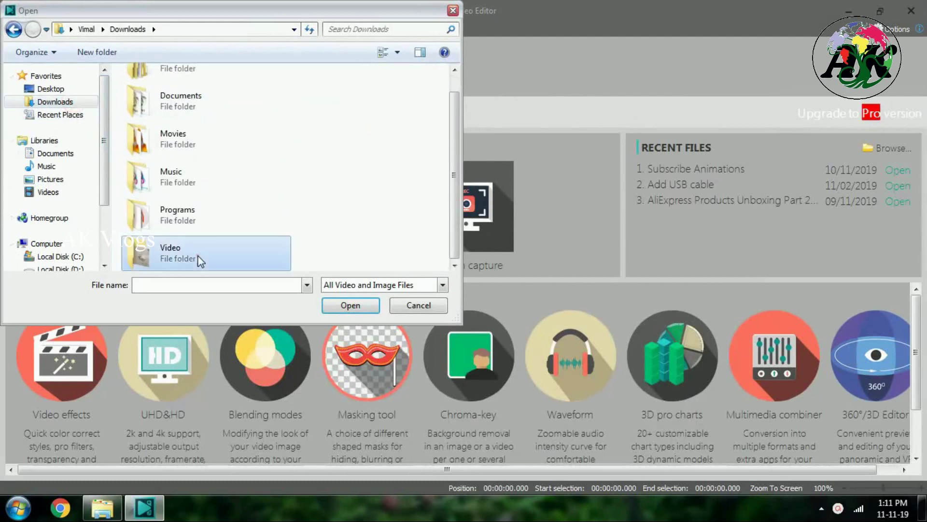
double_click(197, 255)
click(271, 133)
double_click(271, 134)
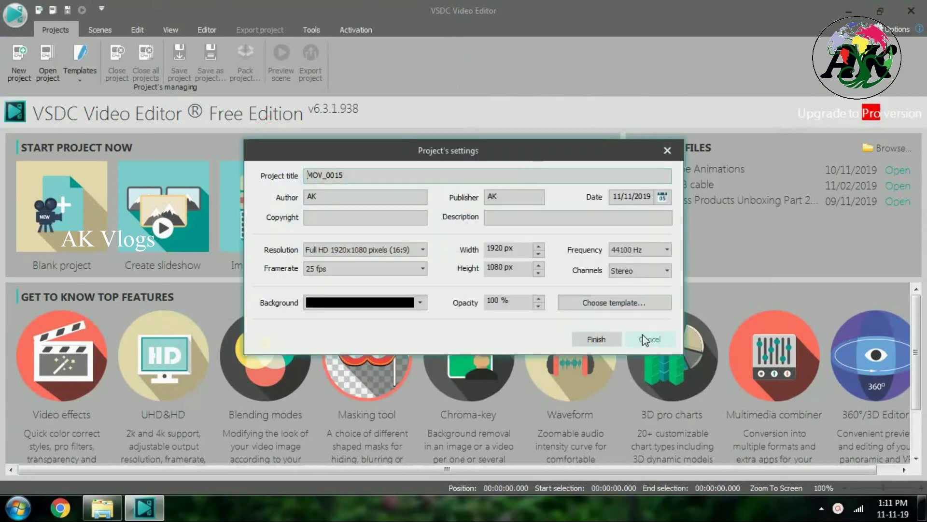
click(613, 336)
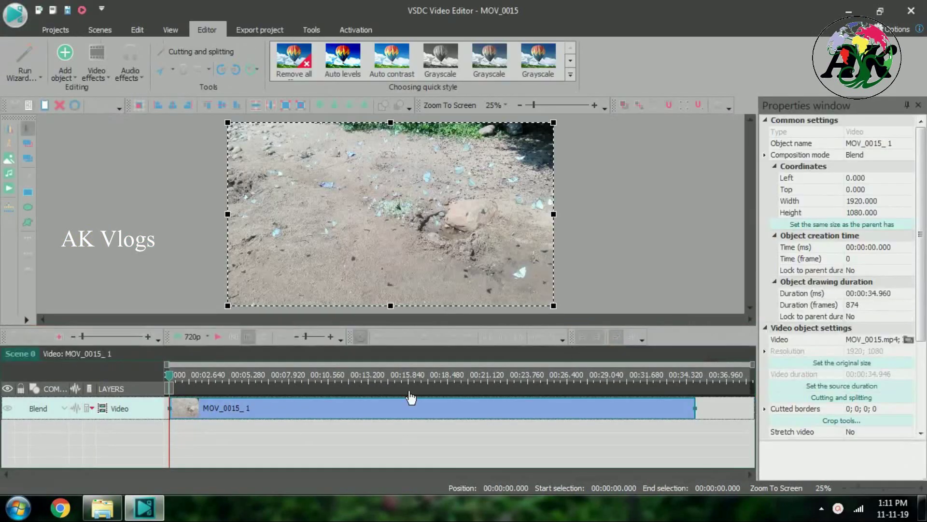
Step: Place the timeline cursor at 00:00:03.000 and add the Green Screen Subscribe Animation video from F:\VSDC\Videos at the cursor position
click(245, 381)
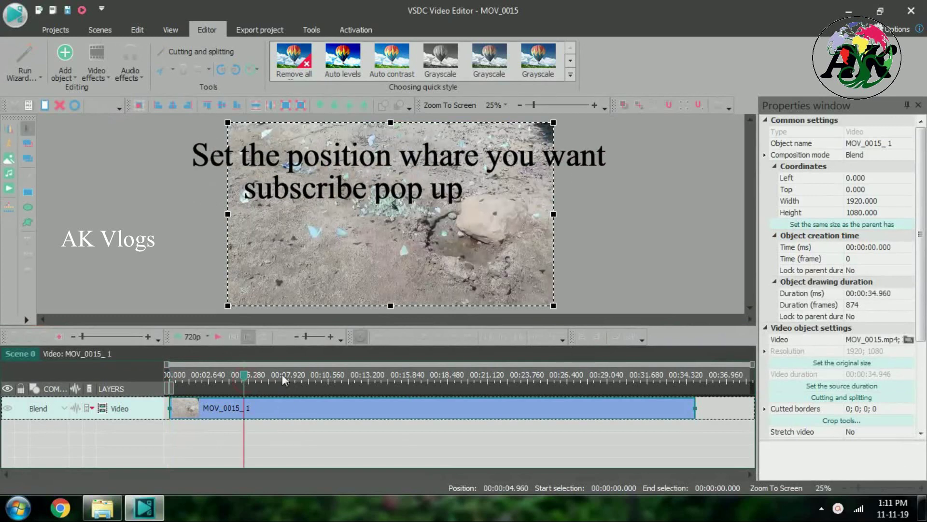
click(229, 376)
click(215, 382)
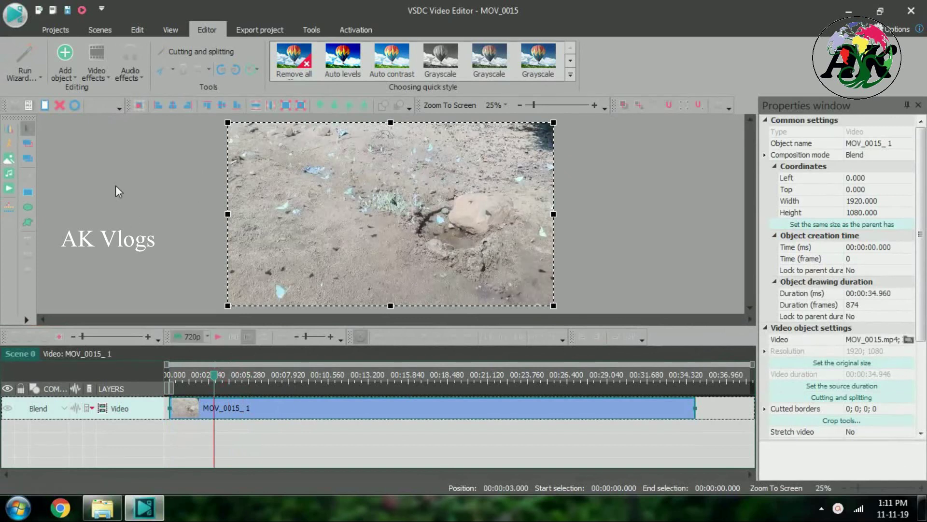
click(10, 194)
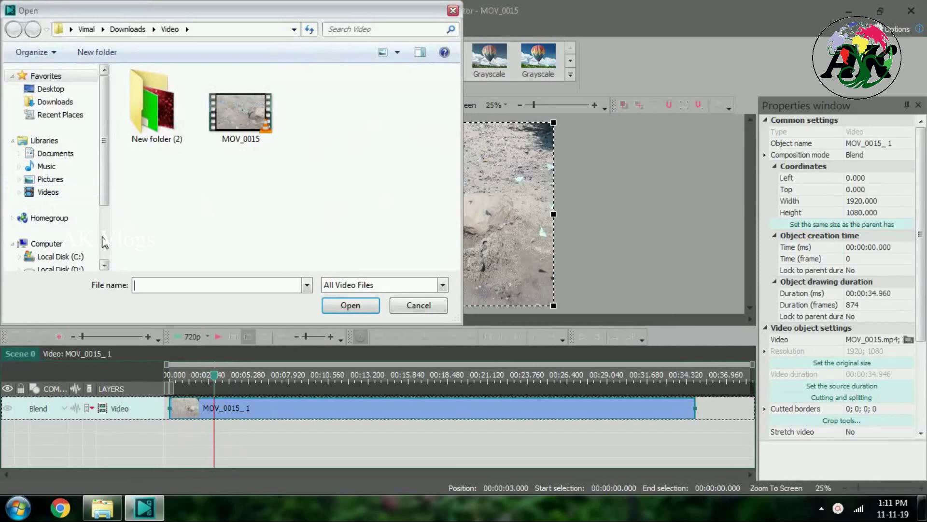
scroll(104, 242, down, 3)
click(60, 212)
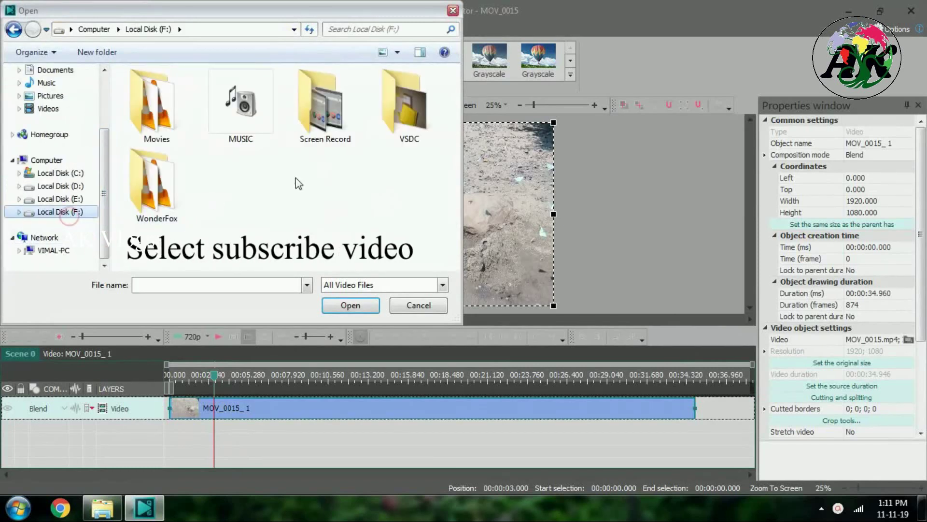
double_click(411, 114)
double_click(165, 111)
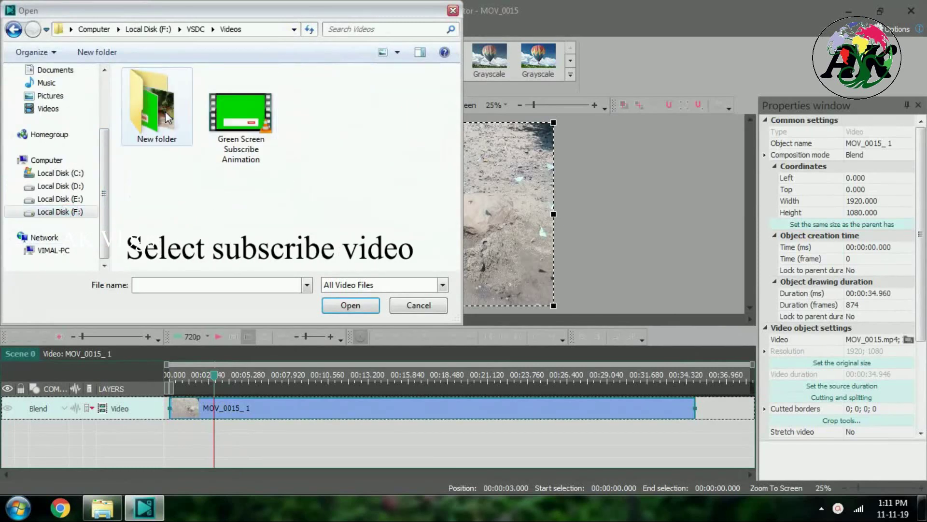
double_click(244, 114)
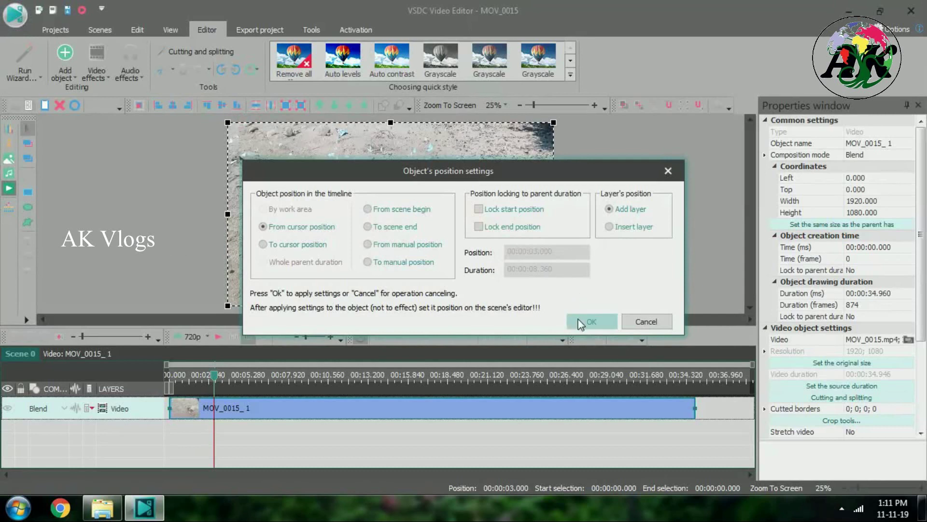
click(592, 321)
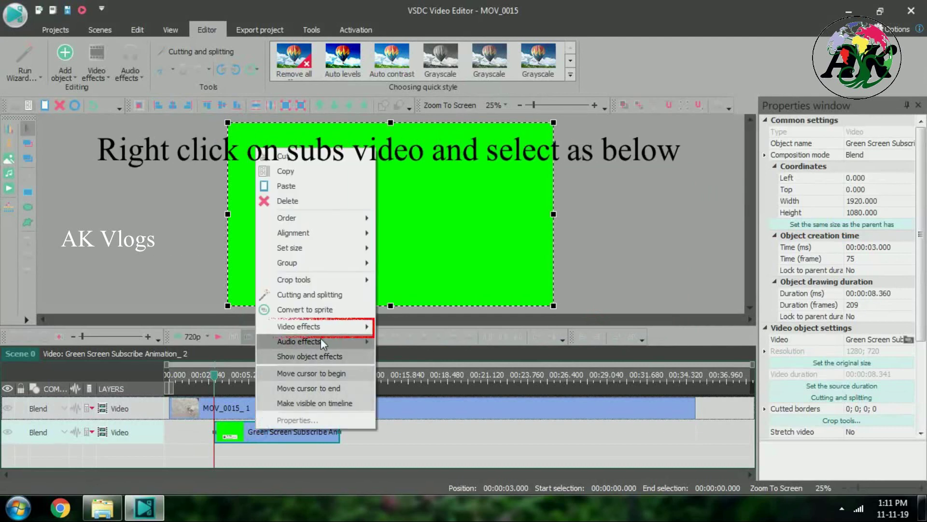
Step: Apply the Background remover effect from the cursor position to the first Green Screen Subscribe Animation clip, and return to Scene 0
mouse_move(321, 328)
mouse_move(445, 391)
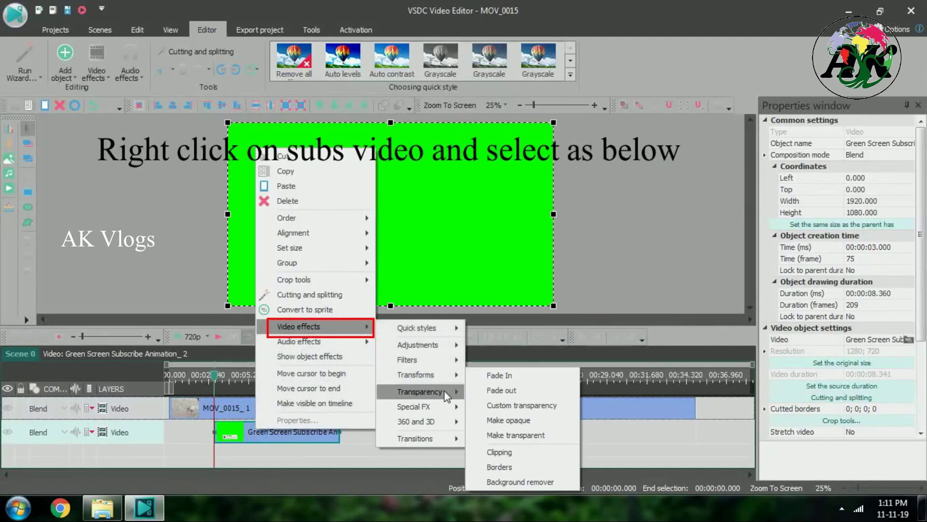
click(561, 483)
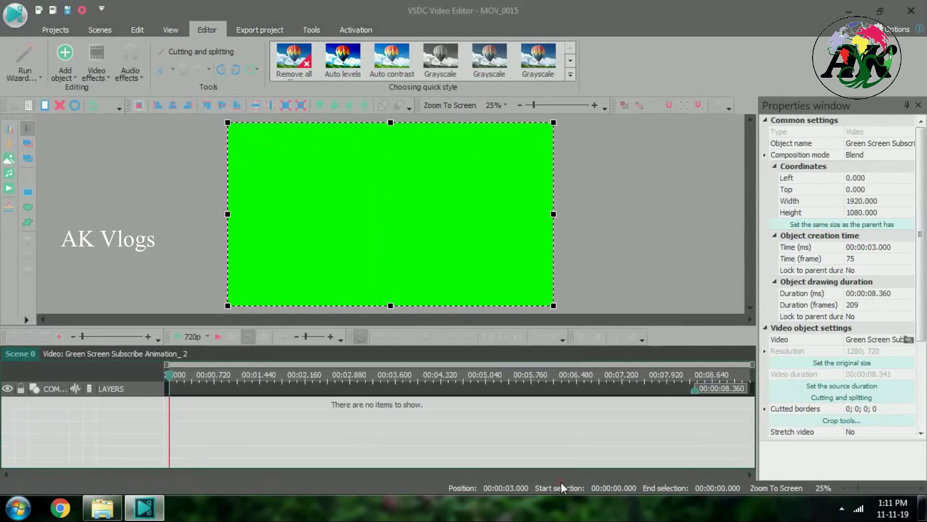
click(289, 227)
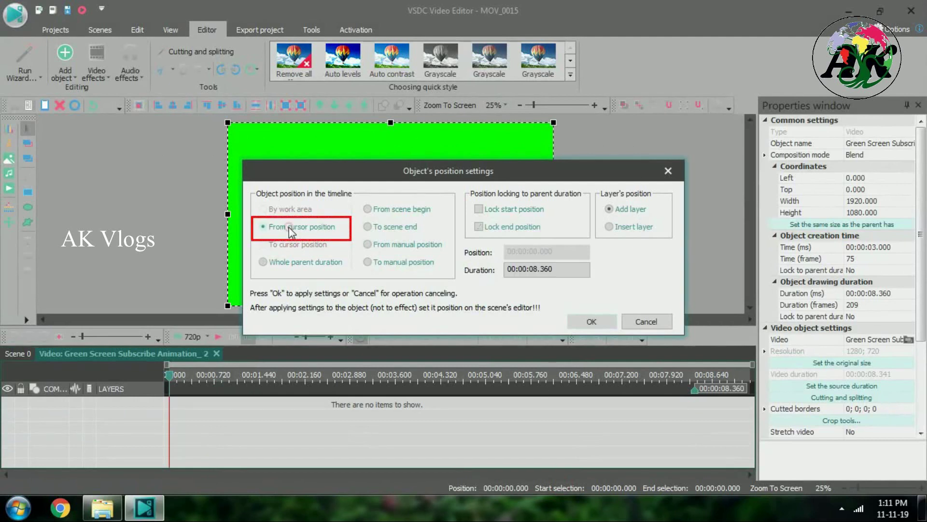
click(590, 322)
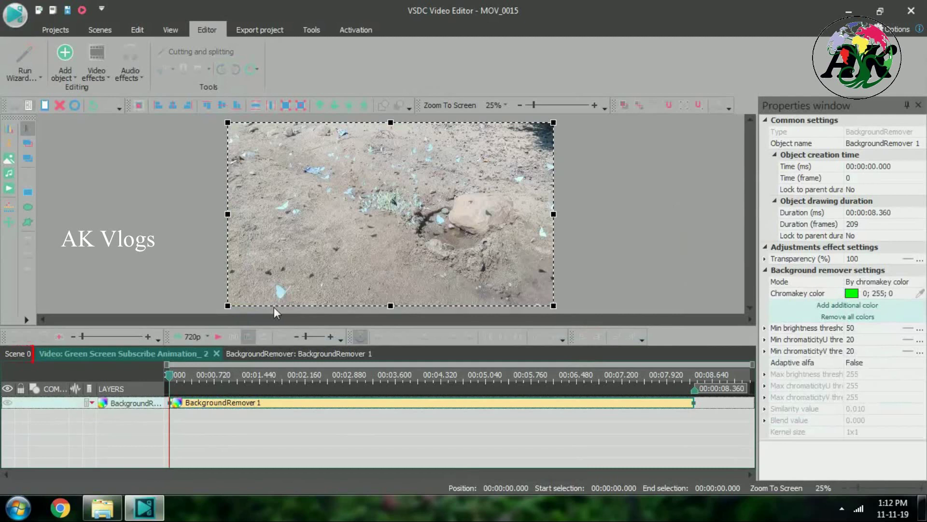
click(17, 353)
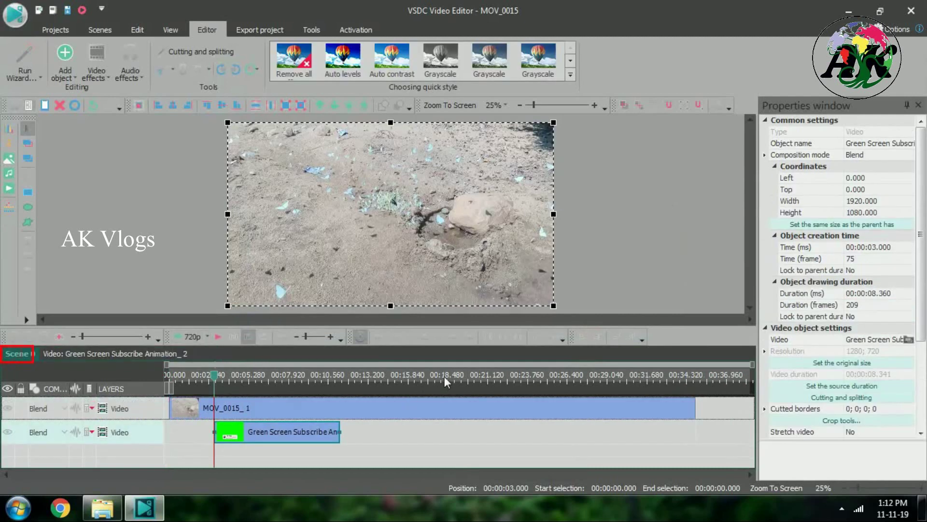
Step: Place the timeline cursor at 00:00:19.840 and add the Green Screen Subscribe Animation video again from the cursor position
click(479, 379)
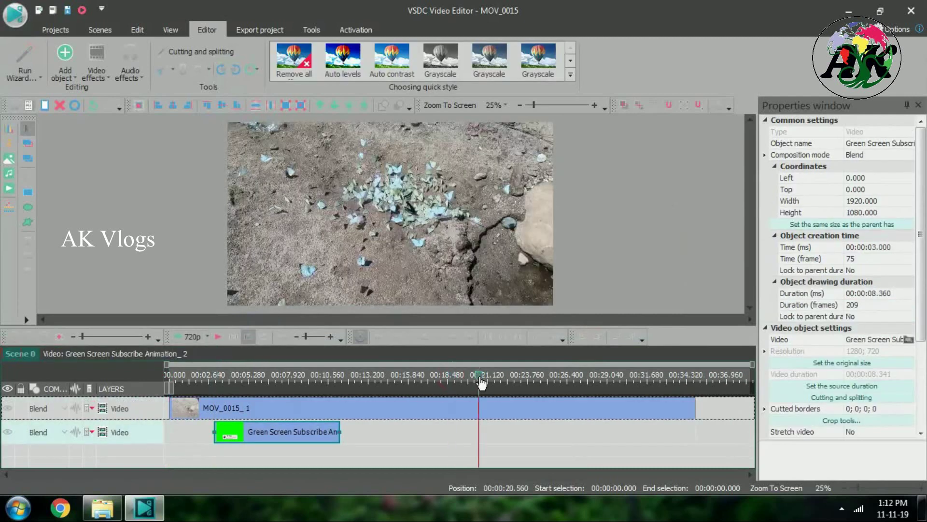
click(491, 381)
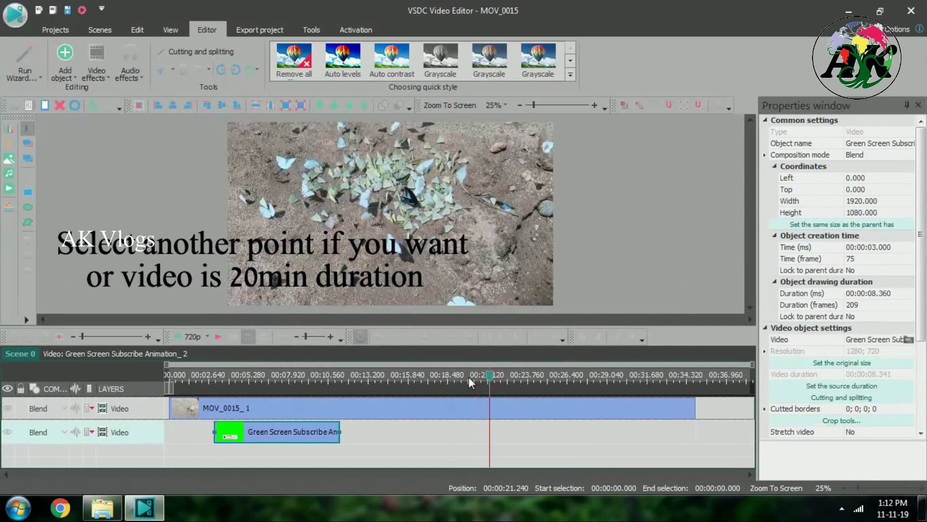
click(468, 381)
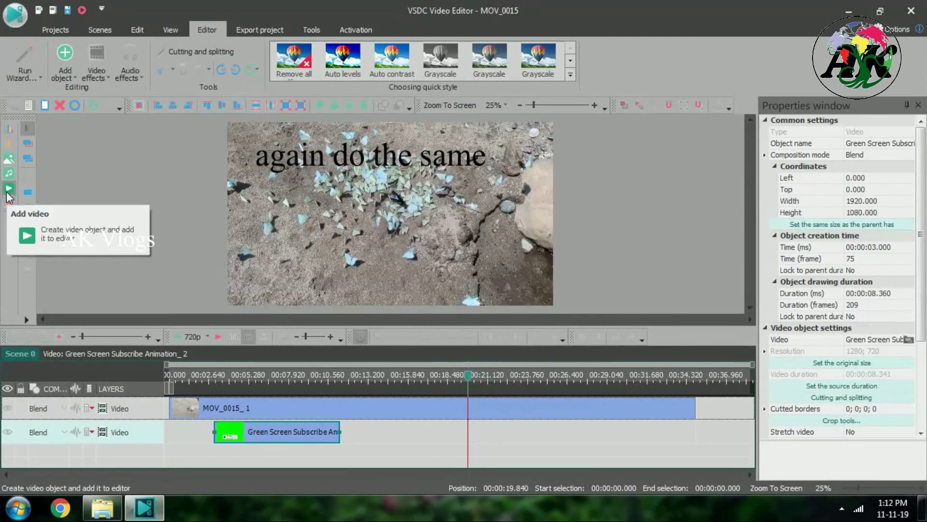
click(9, 194)
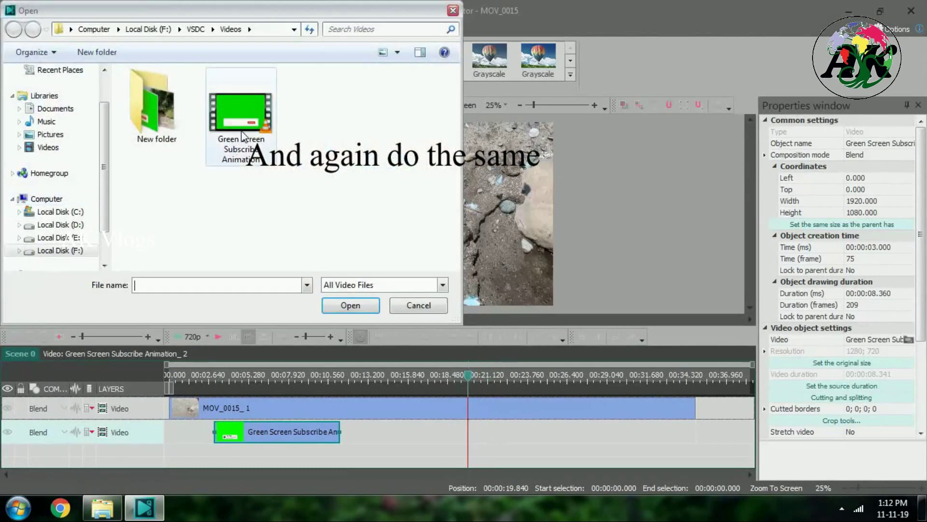
click(243, 139)
click(351, 304)
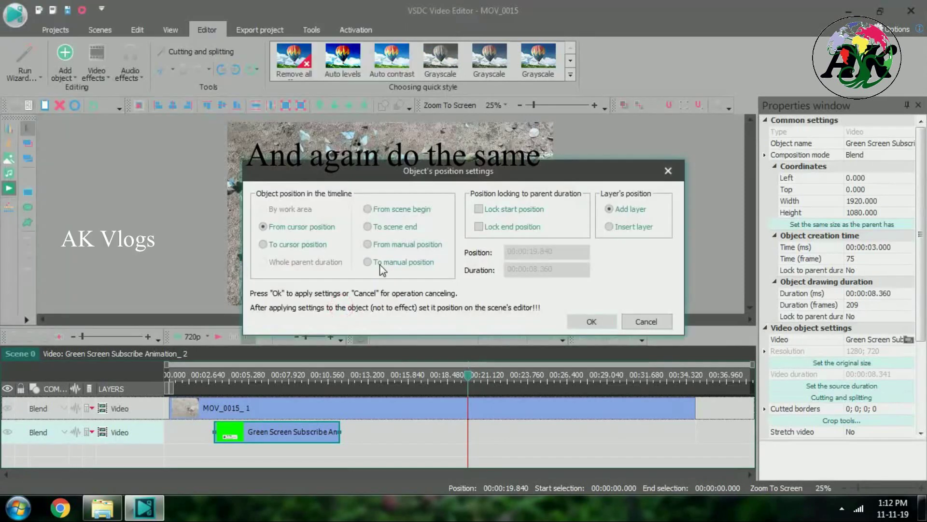
click(593, 320)
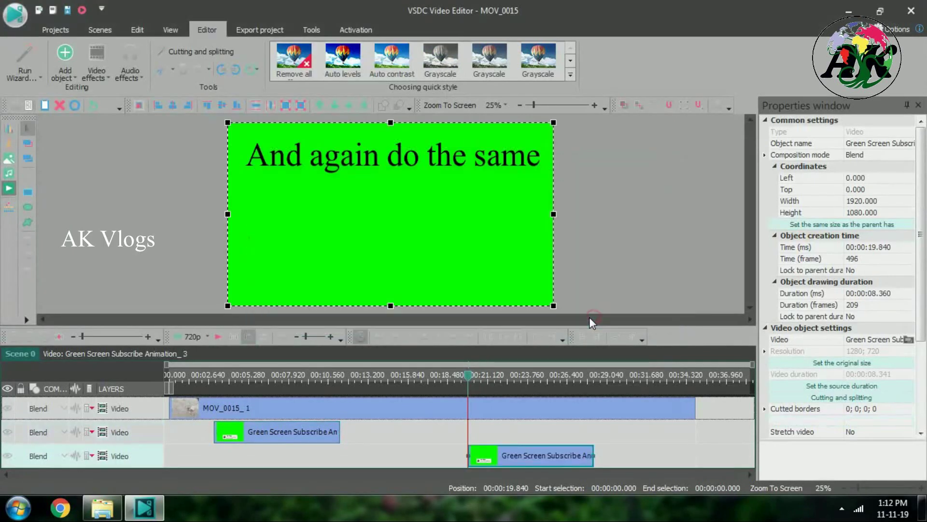
Step: Apply the Background remover effect from the cursor position to the second Green Screen Subscribe Animation clip, and return to Scene 0
right_click(532, 456)
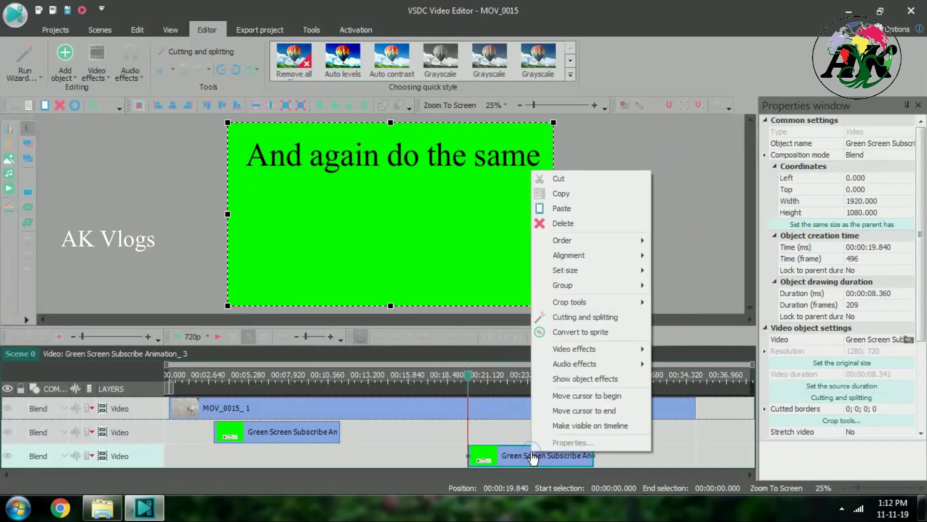
mouse_move(586, 349)
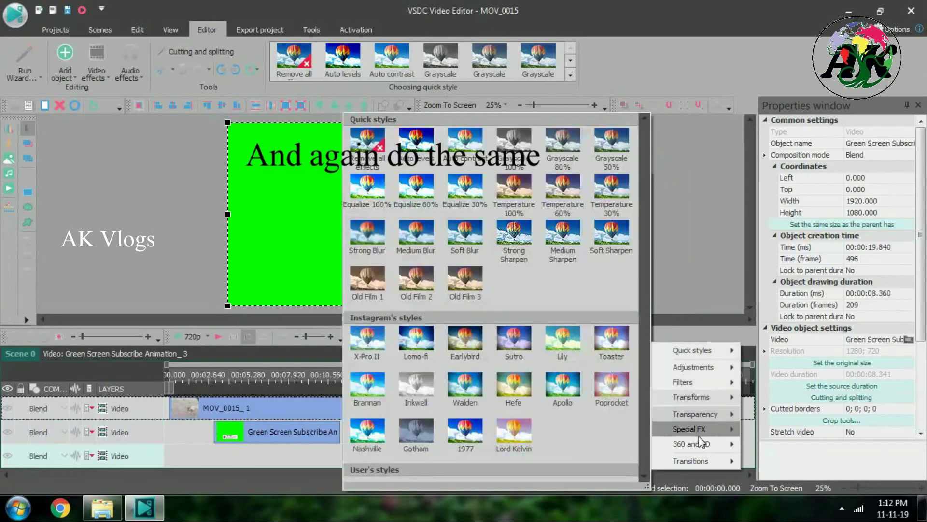
mouse_move(706, 419)
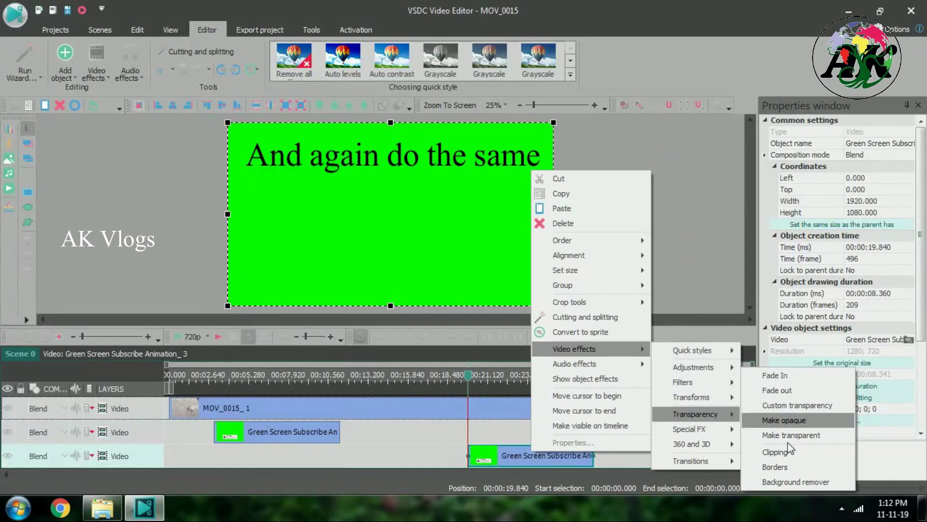
click(793, 483)
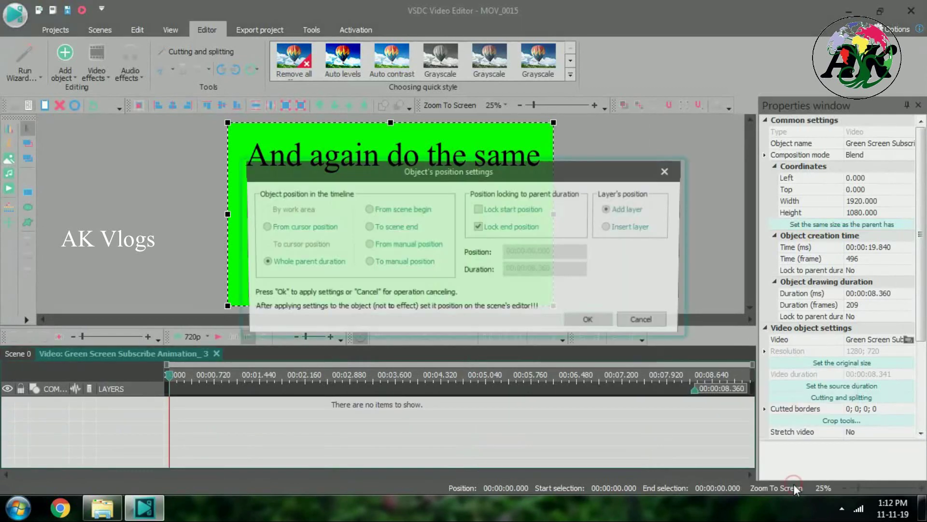
click(333, 227)
click(593, 322)
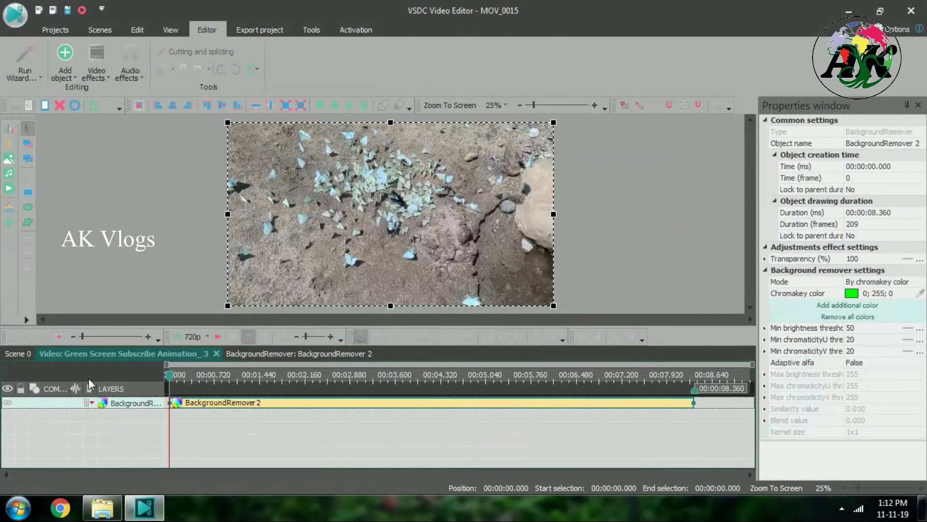
click(21, 355)
Step: Preview the scene from near its beginning to check the subscribe overlay on the video, then stop playback
click(172, 376)
click(217, 336)
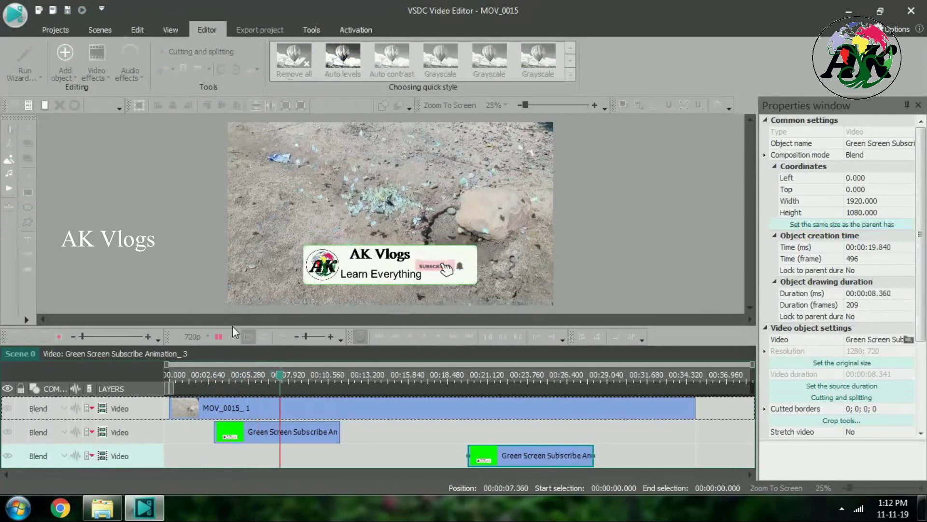
click(219, 335)
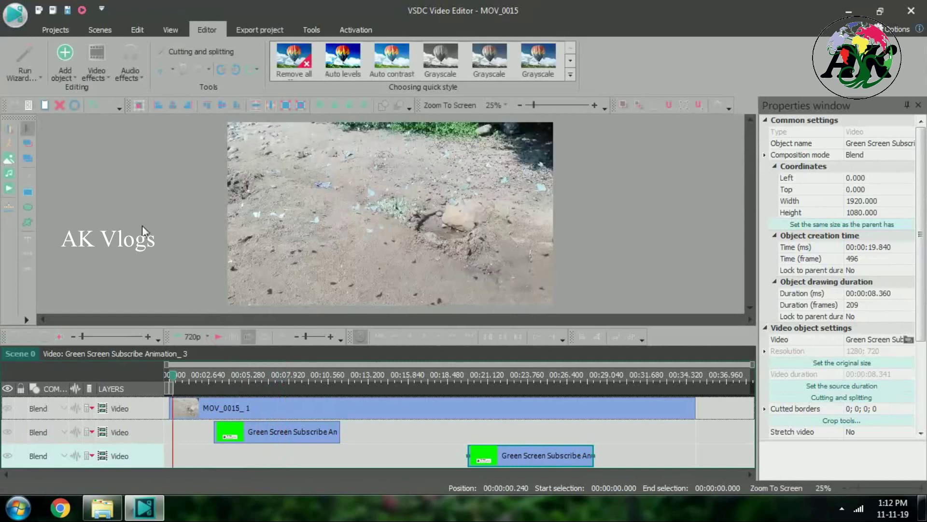
Step: Export the project as MOV_0015.avi to F:\VSDC\Videos, continuing without premium features, and close the completion notice
click(268, 29)
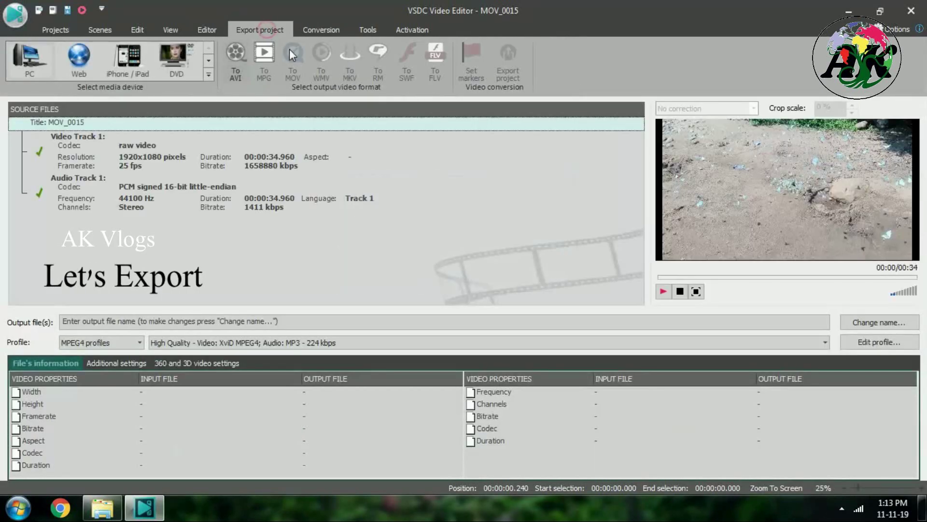
click(334, 31)
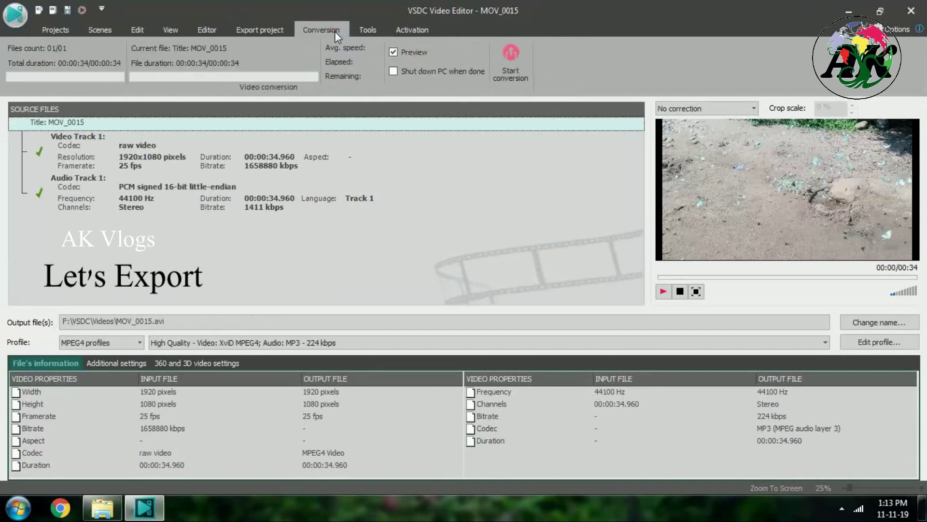
click(508, 60)
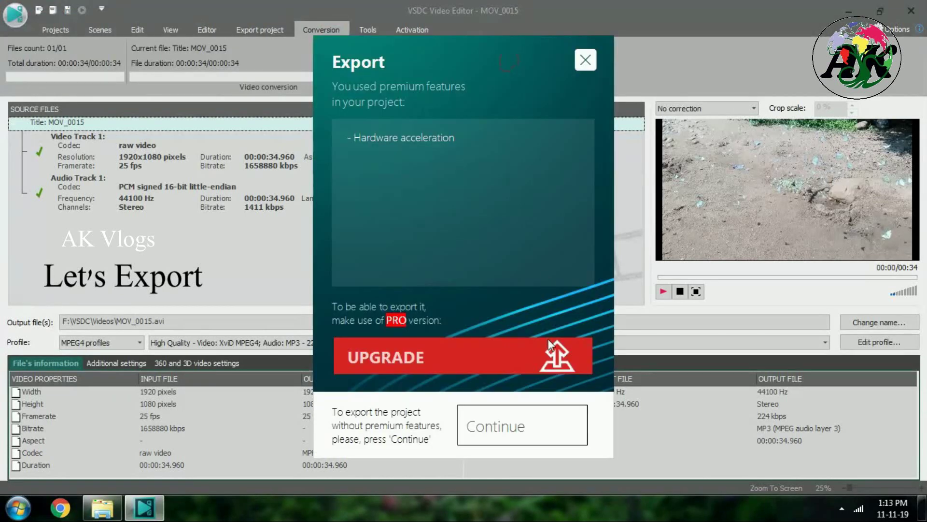
click(523, 426)
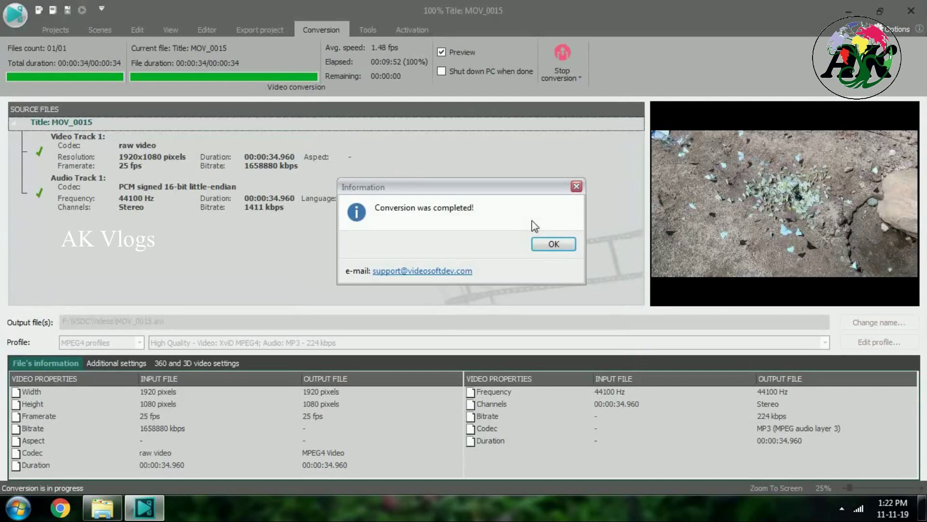
click(554, 244)
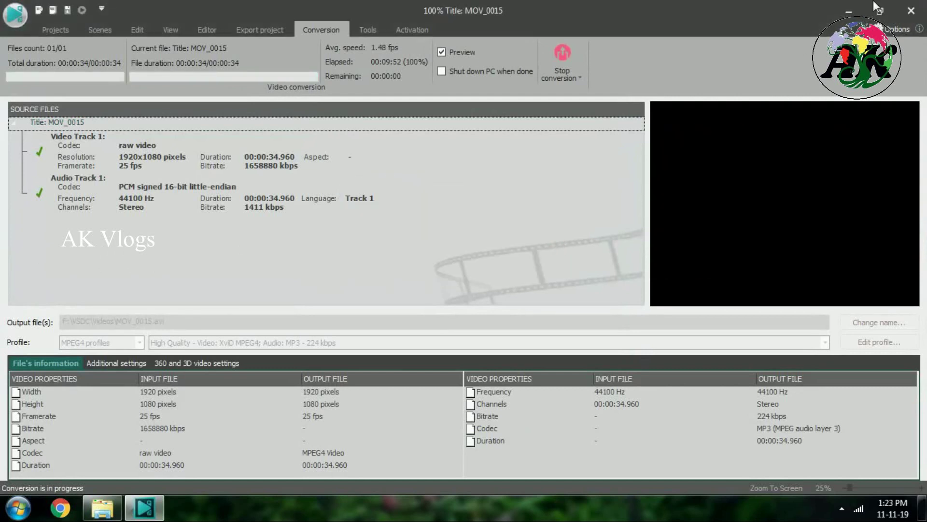
Step: Switch to the F:\VSDC\Videos folder in Windows Explorer and play the exported MOV_0015 file in VLC media player
key(super+d)
click(103, 507)
click(295, 120)
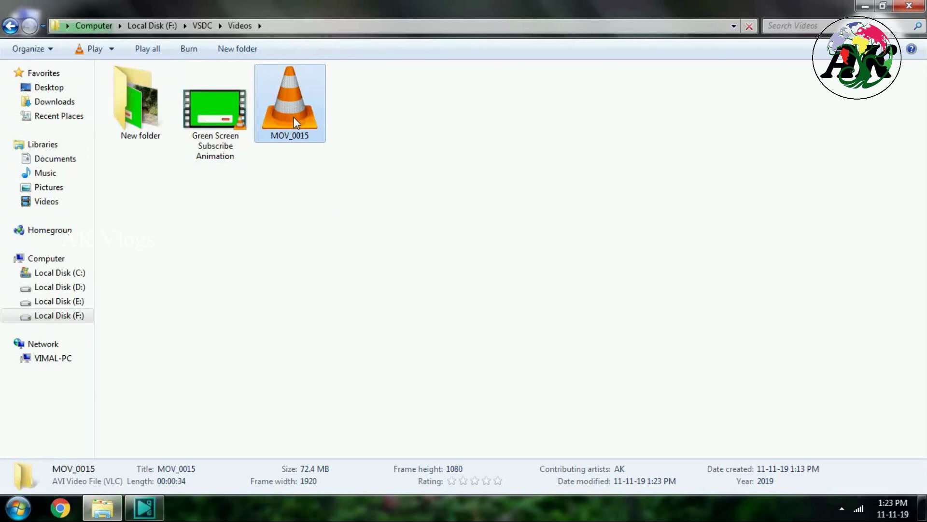
double_click(295, 120)
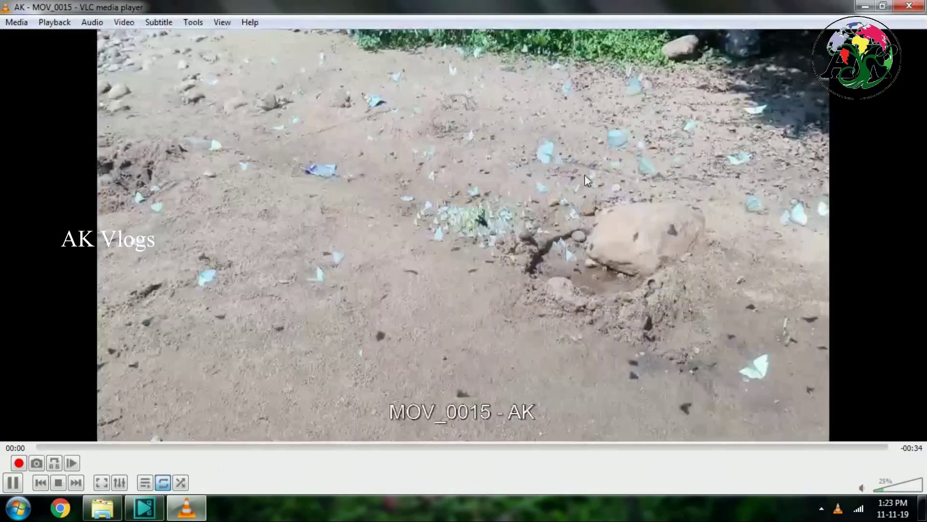